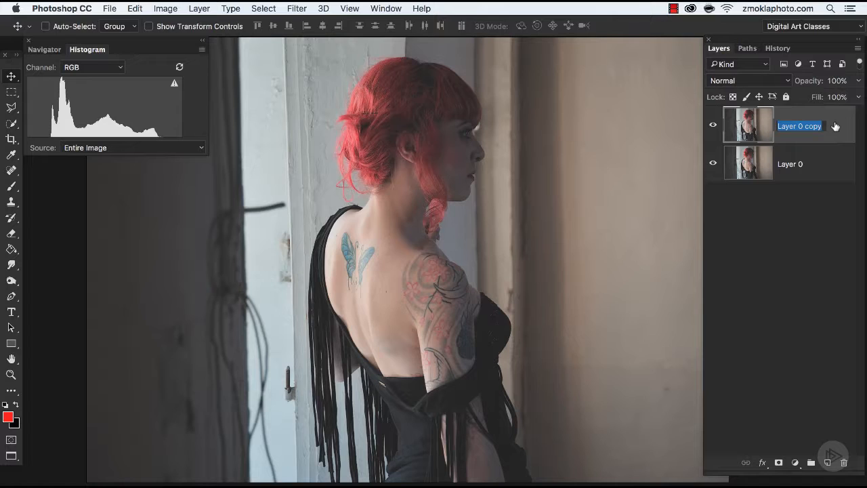
# - Rename the duplicated layer "clean-up"
pyautogui.write('clean-up')
pyautogui.press('Return')
# - Remove the mole on the shoulder beside the butterfly tattoo with the Spot Healing Brush at size 20
pyautogui.press('super+plus')
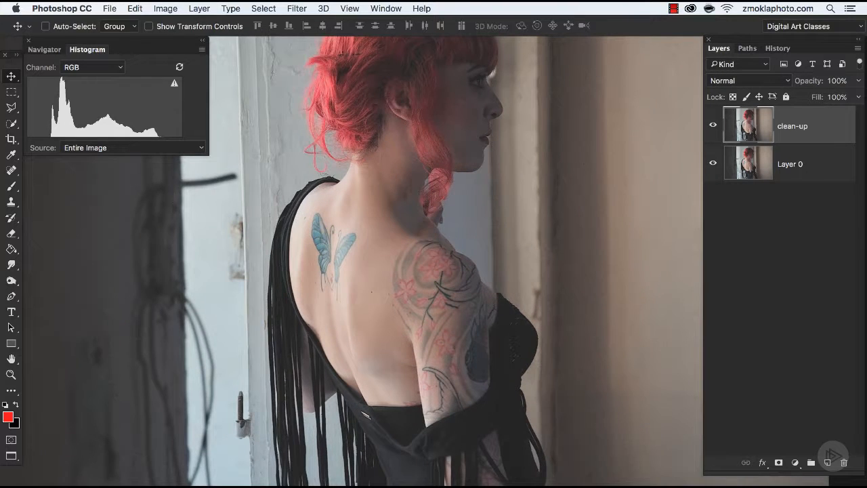
pyautogui.press('super+plus')
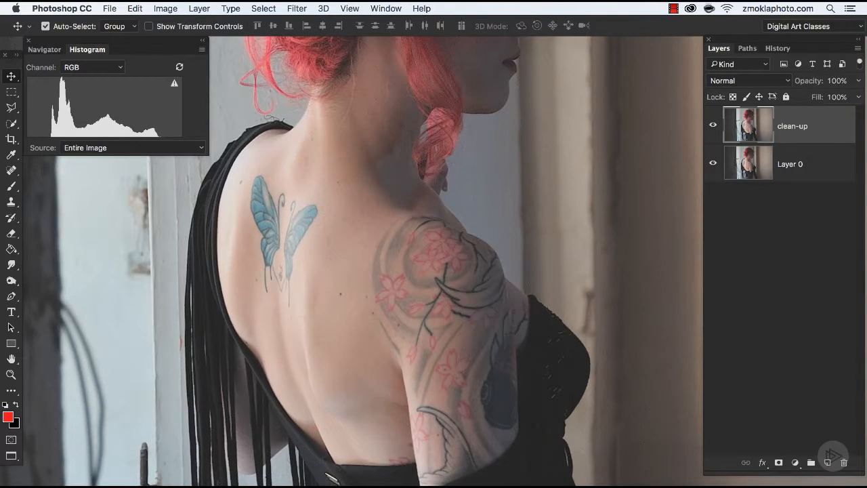
pyautogui.press('super+minus')
pyautogui.press('super+plus')
pyautogui.moveTo(443, 184); pyautogui.dragTo(480, 333)
pyautogui.press('super+plus')
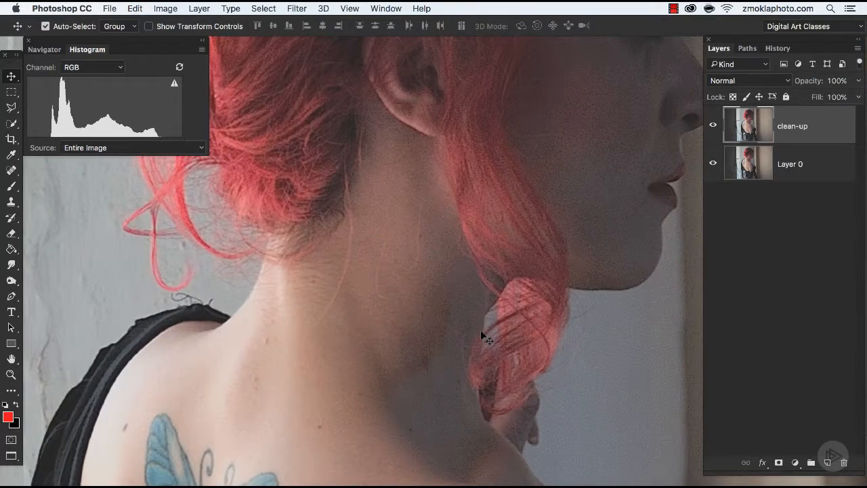
pyautogui.moveTo(373, 309); pyautogui.dragTo(465, 160)
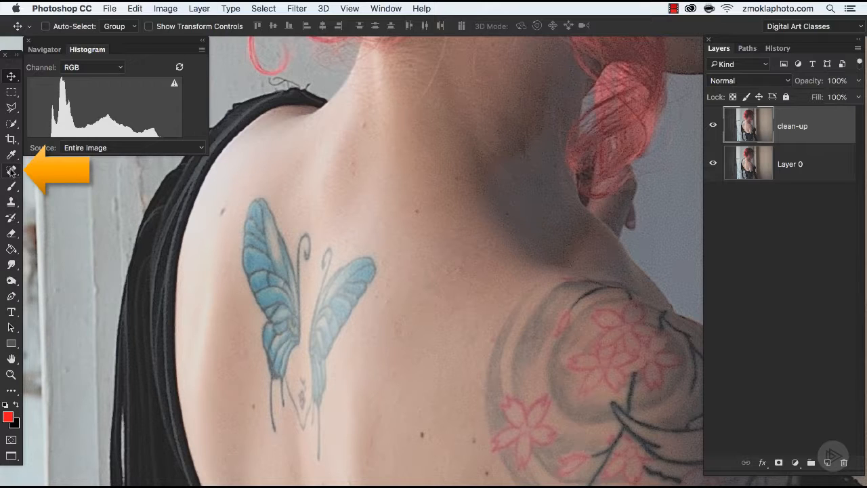
pyautogui.press('j')
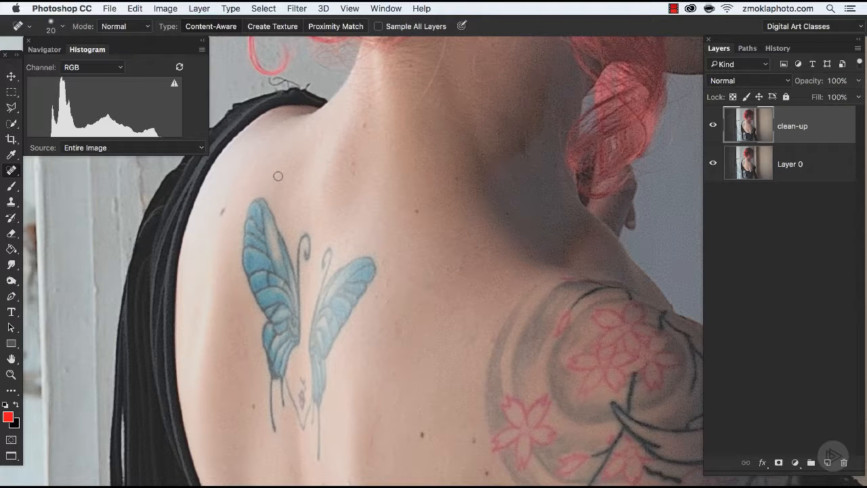
pyautogui.press('super+plus')
pyautogui.moveTo(318, 137); pyautogui.dragTo(386, 259)
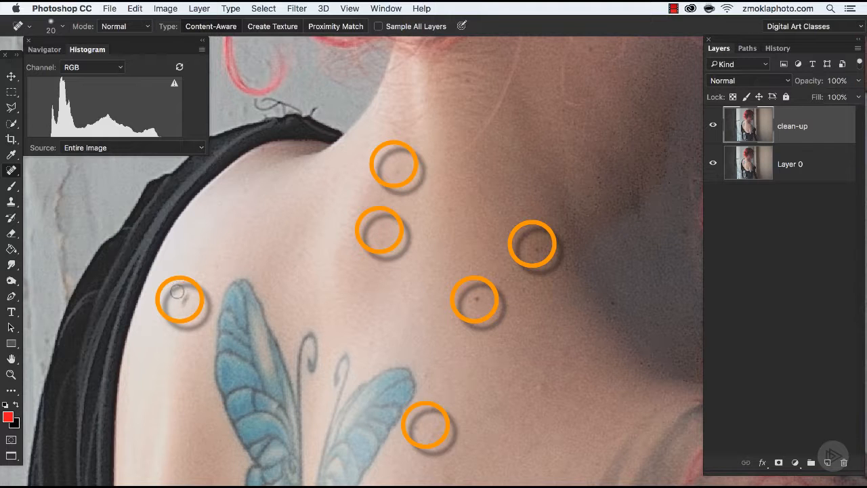
pyautogui.moveTo(188, 290); pyautogui.dragTo(185, 316)
pyautogui.moveTo(212, 263); pyautogui.dragTo(218, 277)
# - Enlarge the healing brush to size 30 and heal the moles on the upper back between the butterfly tattoo and the shaded neck
pyautogui.moveTo(399, 293); pyautogui.dragTo(343, 236)
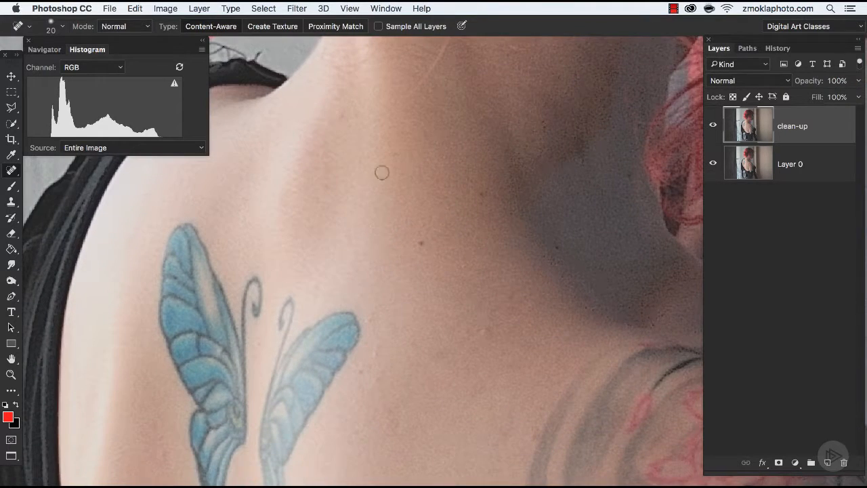
pyautogui.press(']')
pyautogui.moveTo(421, 243); pyautogui.dragTo(434, 241)
pyautogui.moveTo(556, 247); pyautogui.dragTo(559, 248)
pyautogui.scroll(-5, 445, 219)
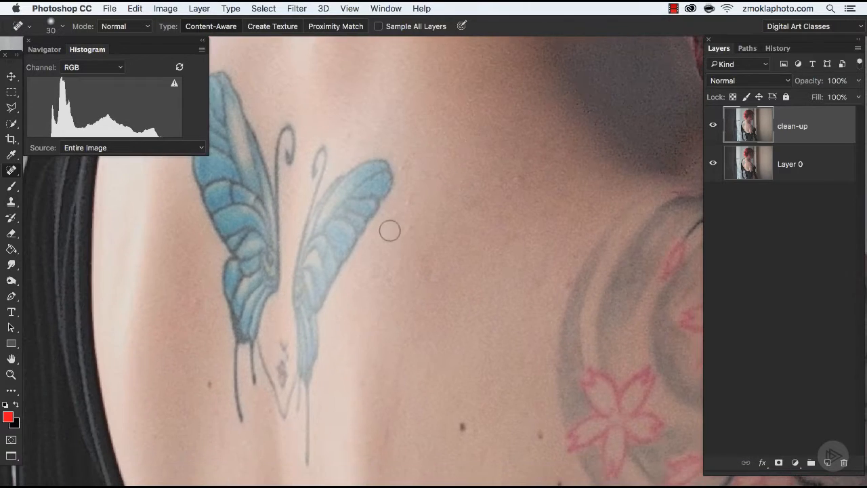
pyautogui.click(398, 162)
pyautogui.moveTo(511, 179); pyautogui.dragTo(518, 184)
# - Heal the spots beside and below the butterfly tattoo and the dark mole along the dress edge
pyautogui.moveTo(393, 343); pyautogui.dragTo(474, 191)
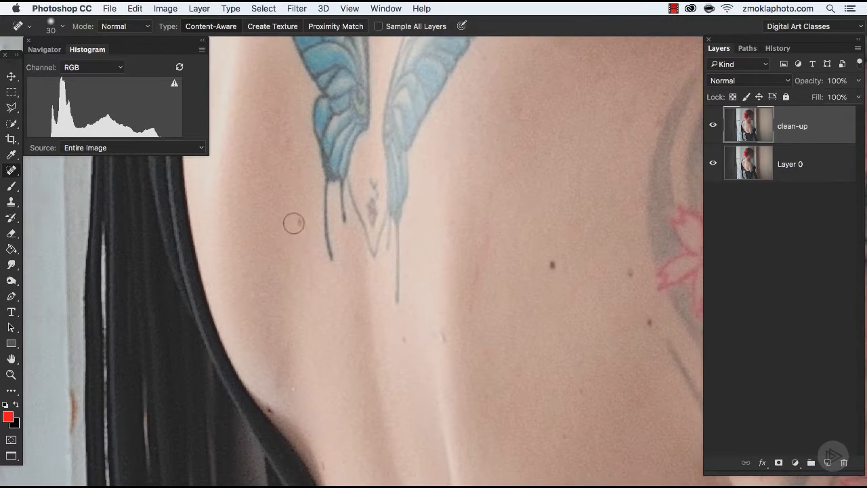
pyautogui.click(277, 213)
pyautogui.moveTo(242, 259); pyautogui.dragTo(253, 285)
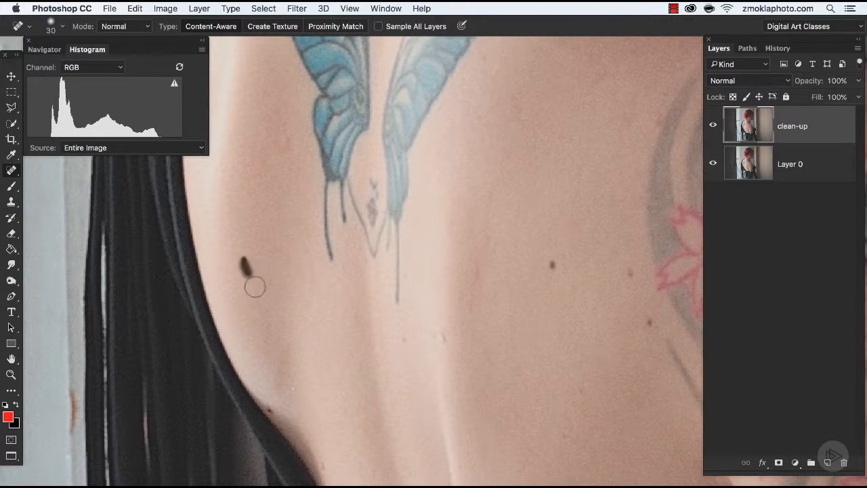
pyautogui.click(270, 409)
pyautogui.click(285, 366)
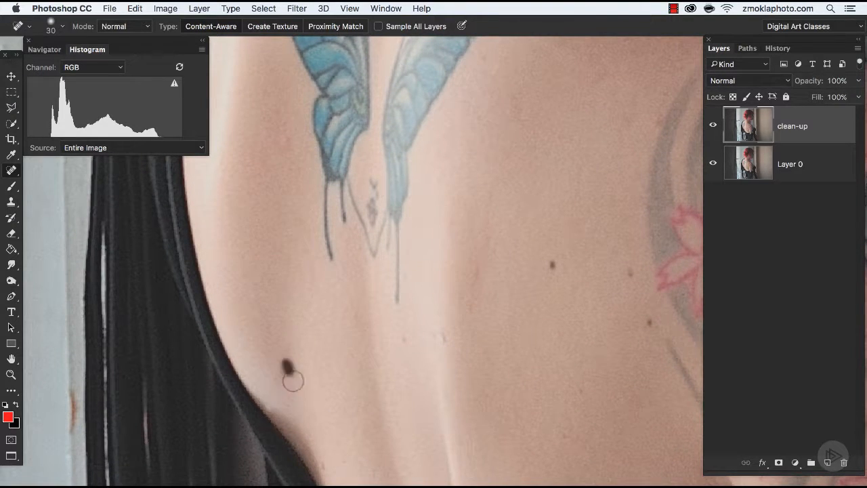
pyautogui.moveTo(416, 399); pyautogui.dragTo(419, 238)
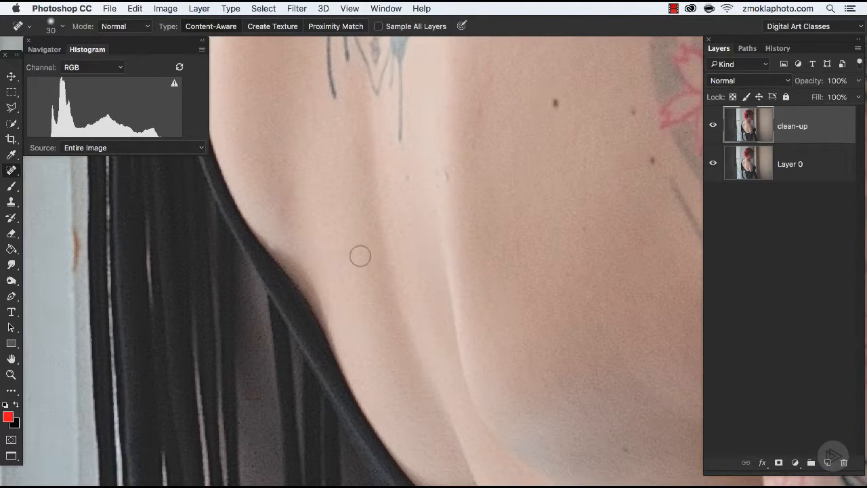
pyautogui.click(297, 230)
pyautogui.click(409, 186)
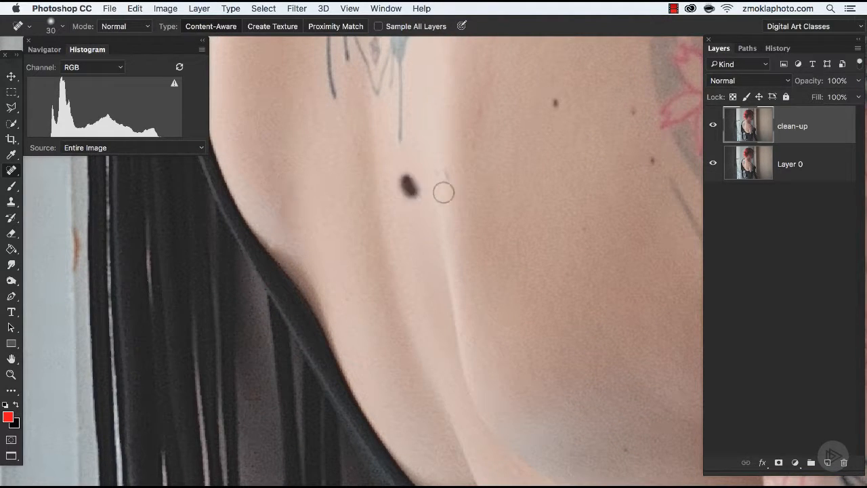
# - Heal the faint marks along the spine below the butterfly's fainter wing
pyautogui.moveTo(522, 198); pyautogui.dragTo(402, 269)
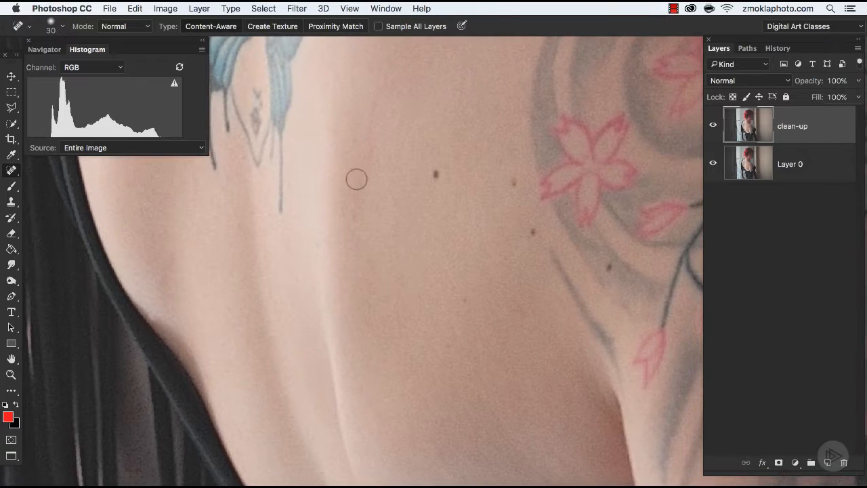
pyautogui.click(355, 215)
pyautogui.moveTo(367, 155); pyautogui.dragTo(376, 166)
pyautogui.moveTo(335, 129); pyautogui.dragTo(336, 136)
pyautogui.moveTo(363, 173); pyautogui.dragTo(368, 188)
pyautogui.moveTo(294, 247); pyautogui.dragTo(315, 266)
pyautogui.click(316, 258)
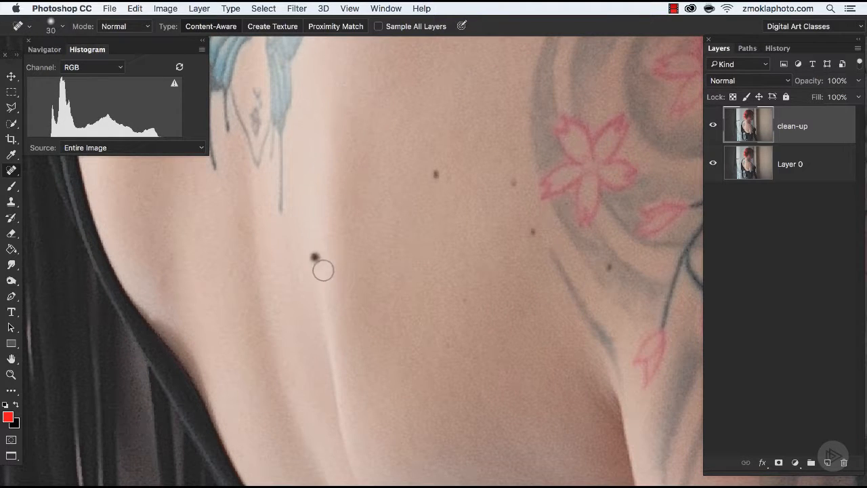
# - Heal the moles on the bare back between the spine and the edge of the flower tattoo
pyautogui.moveTo(515, 181); pyautogui.dragTo(518, 194)
pyautogui.moveTo(431, 165); pyautogui.dragTo(445, 181)
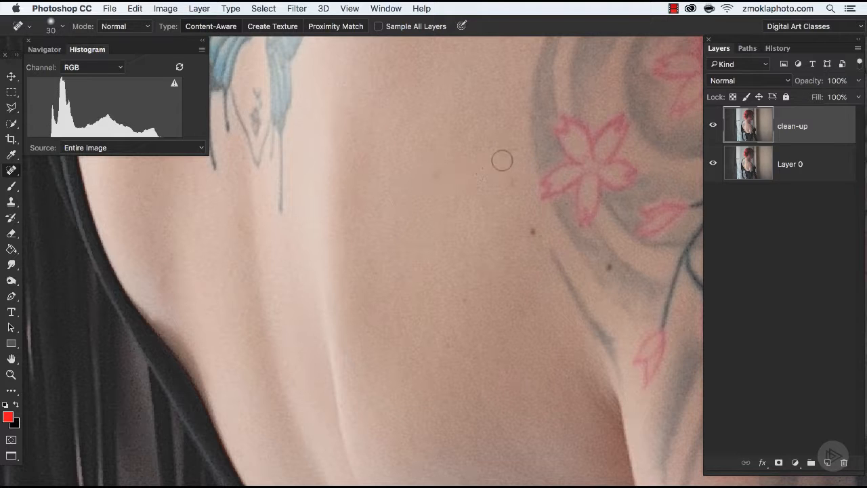
pyautogui.moveTo(506, 145); pyautogui.dragTo(515, 161)
pyautogui.click(447, 171)
pyautogui.click(506, 165)
pyautogui.moveTo(464, 294); pyautogui.dragTo(379, 191)
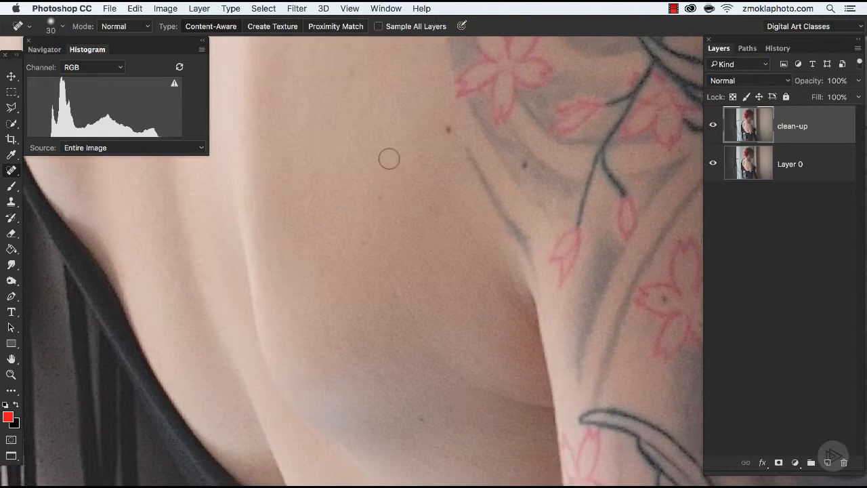
pyautogui.click(379, 196)
pyautogui.click(448, 128)
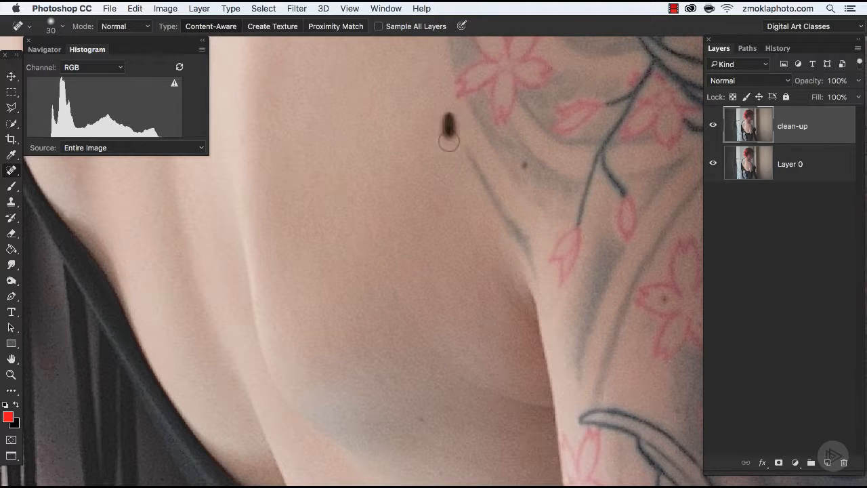
# - Reduce the healing brush to size 20 and remove the moles inside the shoulder and upper-arm tattoos
pyautogui.press('[')
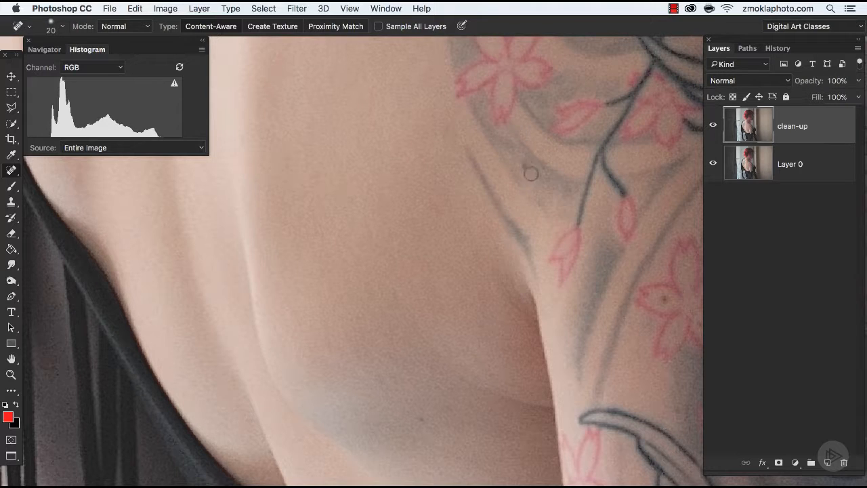
pyautogui.click(525, 163)
pyautogui.moveTo(427, 336); pyautogui.dragTo(340, 162)
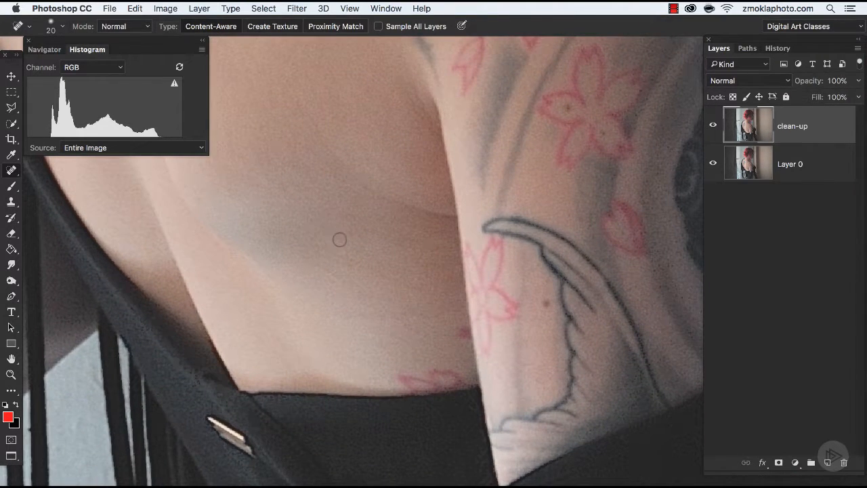
pyautogui.moveTo(545, 302); pyautogui.dragTo(545, 319)
# - Examine the retouched back for missed blemishes, with the healing brush enlarged to size 35
pyautogui.press('super+minus')
pyautogui.press('super+minus')
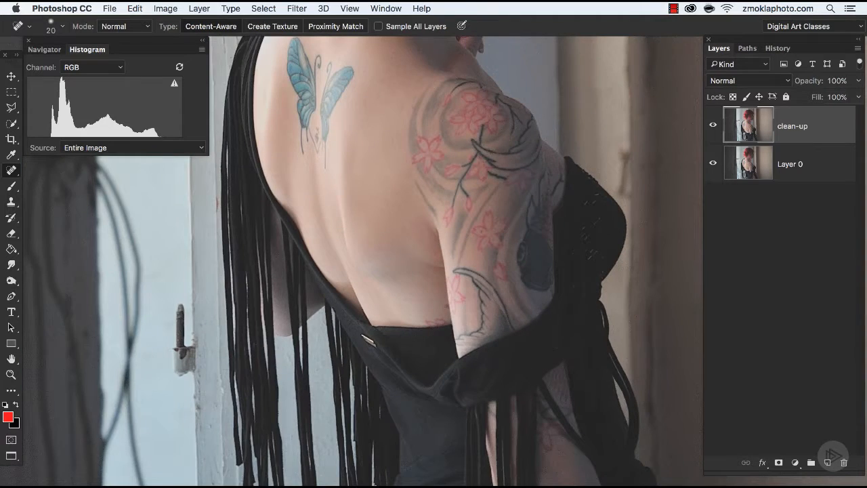
pyautogui.moveTo(430, 112); pyautogui.dragTo(446, 235)
pyautogui.press('super+plus')
pyautogui.press('super+plus')
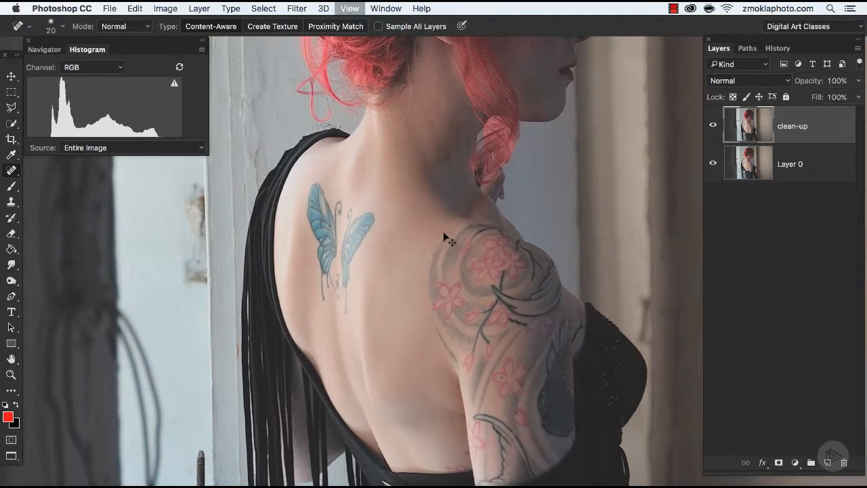
pyautogui.moveTo(399, 174); pyautogui.dragTo(457, 236)
pyautogui.press(']')
pyautogui.press(']')
pyautogui.press(']')
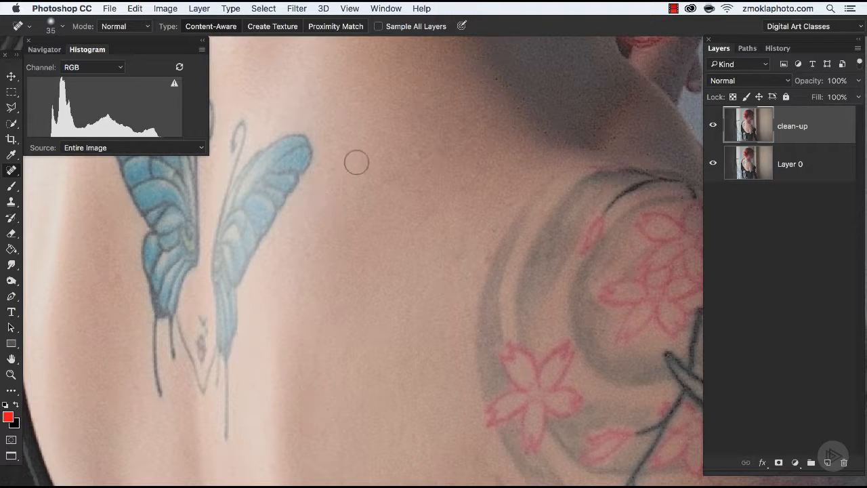
pyautogui.press('super+minus')
pyautogui.press('super+minus')
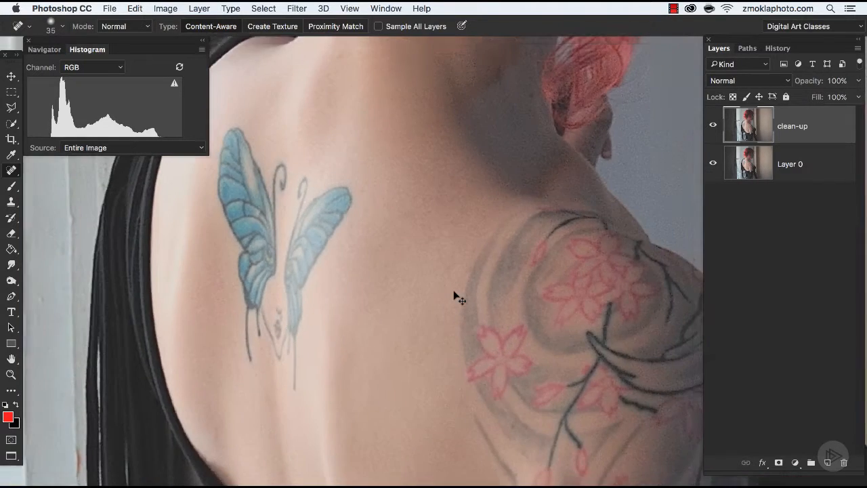
# - Clone out the long stray hair running down the neck with the Clone Stamp at size 30, sampling the adjacent skin
pyautogui.moveTo(504, 166); pyautogui.dragTo(419, 280)
pyautogui.press('super+plus')
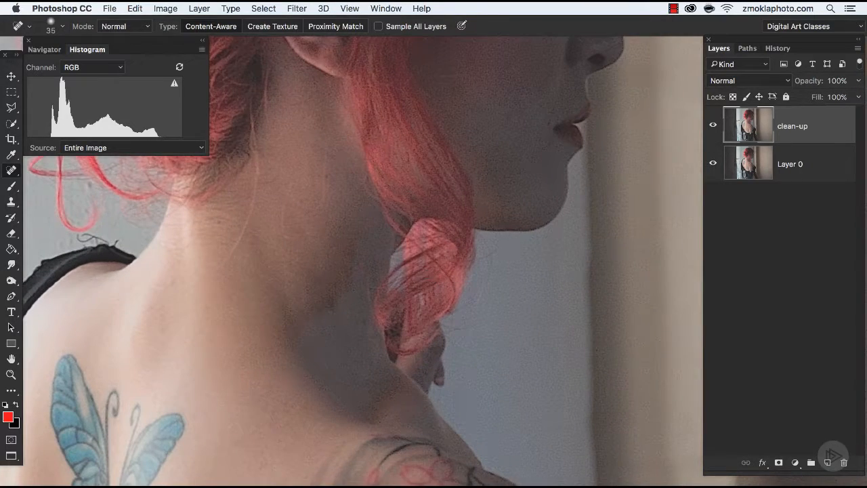
pyautogui.moveTo(589, 283)
pyautogui.mouseDown()
pyautogui.moveTo(581, 277)
pyautogui.moveTo(640, 257)
pyautogui.mouseUp()
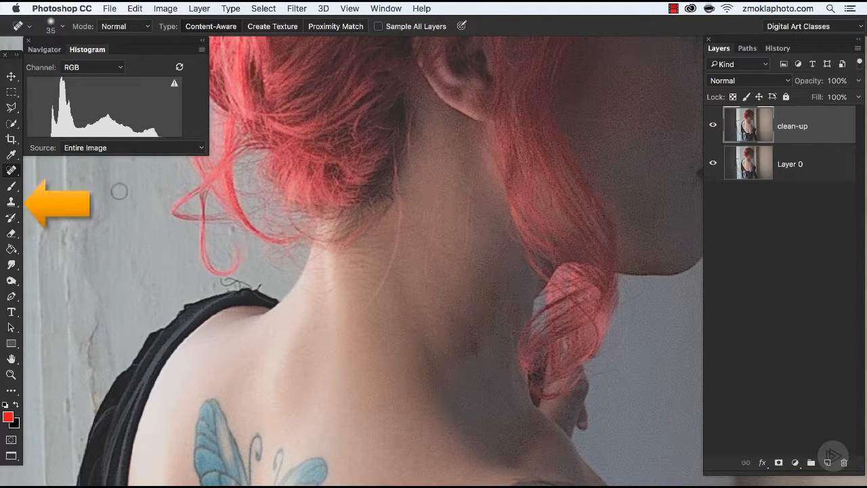
pyautogui.click(10, 202)
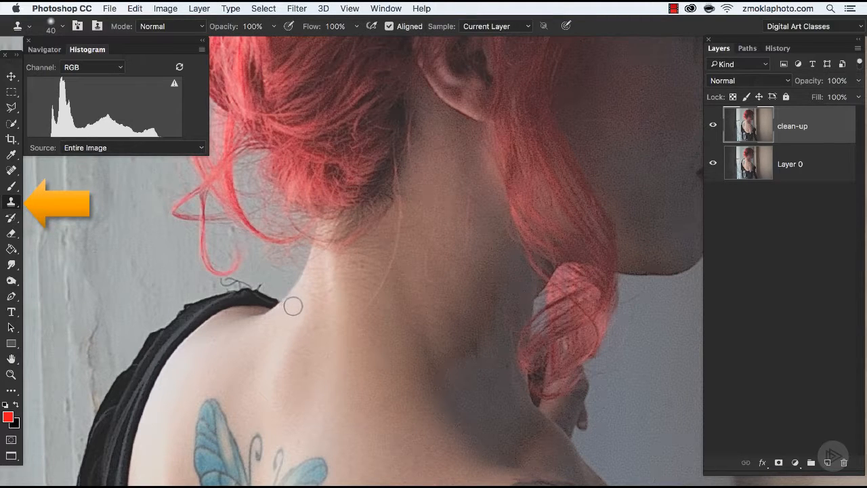
pyautogui.press('super+equal')
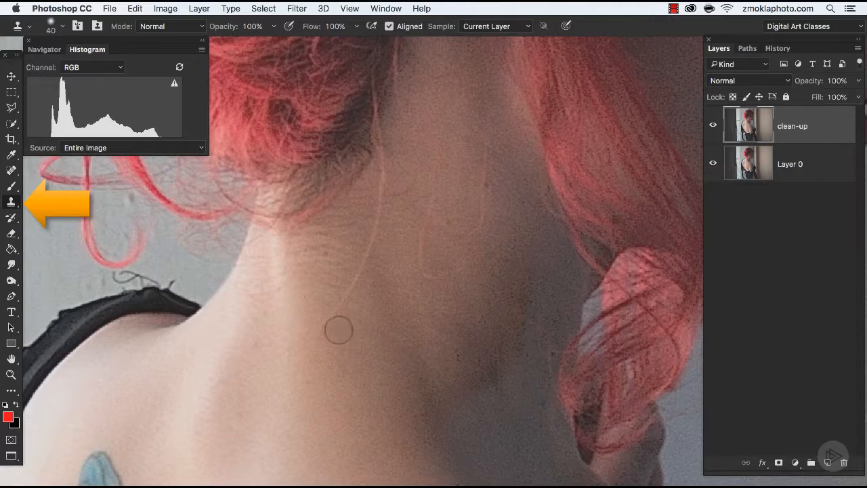
pyautogui.moveTo(368, 337); pyautogui.dragTo(350, 360)
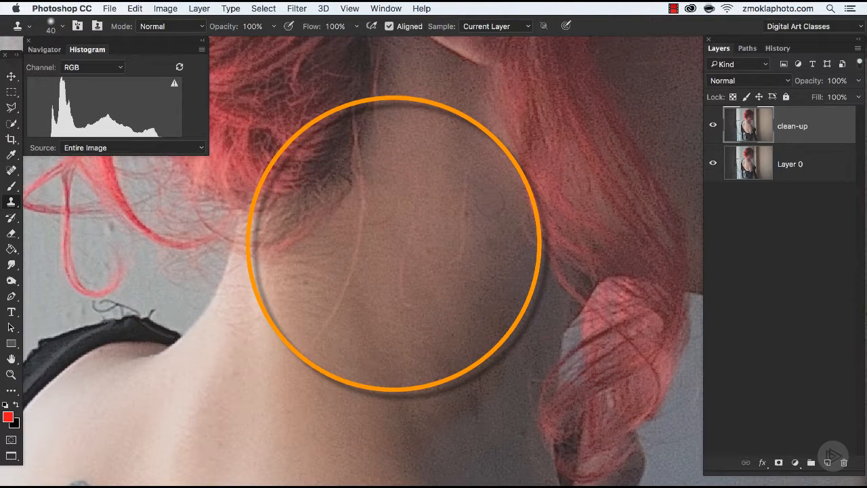
pyautogui.keyDown('alt'); pyautogui.click(444, 287); pyautogui.keyUp('alt')
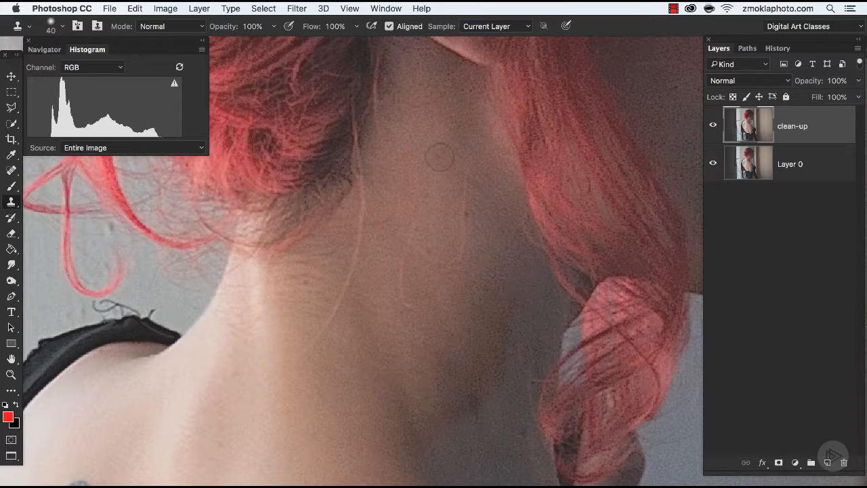
pyautogui.press('[')
pyautogui.keyDown('alt'); pyautogui.click(319, 310); pyautogui.keyUp('alt')
pyautogui.moveTo(324, 331); pyautogui.dragTo(336, 315)
pyautogui.keyDown('alt'); pyautogui.click(374, 181); pyautogui.keyUp('alt')
pyautogui.keyDown('alt'); pyautogui.click(377, 200); pyautogui.keyUp('alt')
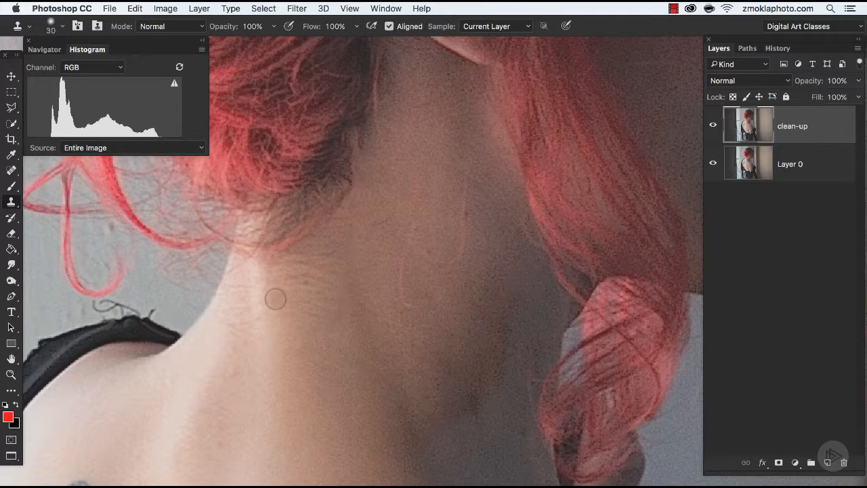
# - Clone clean skin over the remaining fine hairs in the middle of the neck, using brush sizes 25 and 30
pyautogui.press('[')
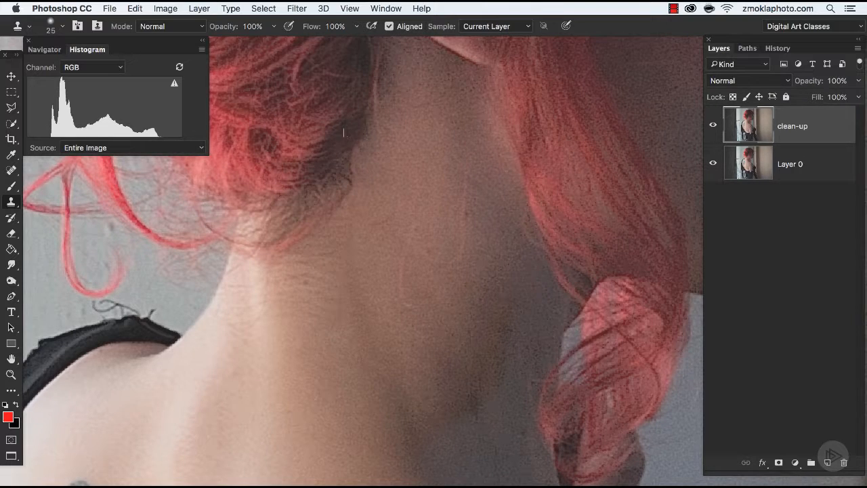
pyautogui.moveTo(379, 276); pyautogui.dragTo(351, 258)
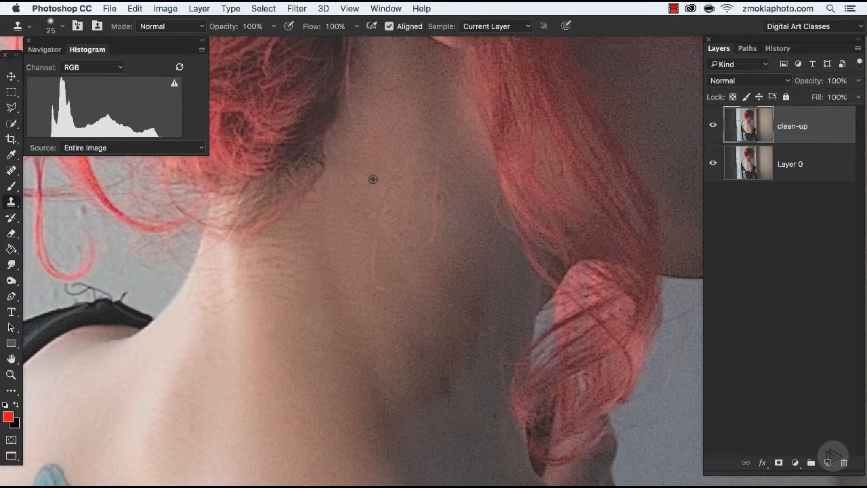
pyautogui.keyDown('alt'); pyautogui.click(365, 243); pyautogui.keyUp('alt')
pyautogui.press(']')
pyautogui.keyDown('alt'); pyautogui.click(422, 229); pyautogui.keyUp('alt')
pyautogui.moveTo(401, 349); pyautogui.dragTo(369, 373)
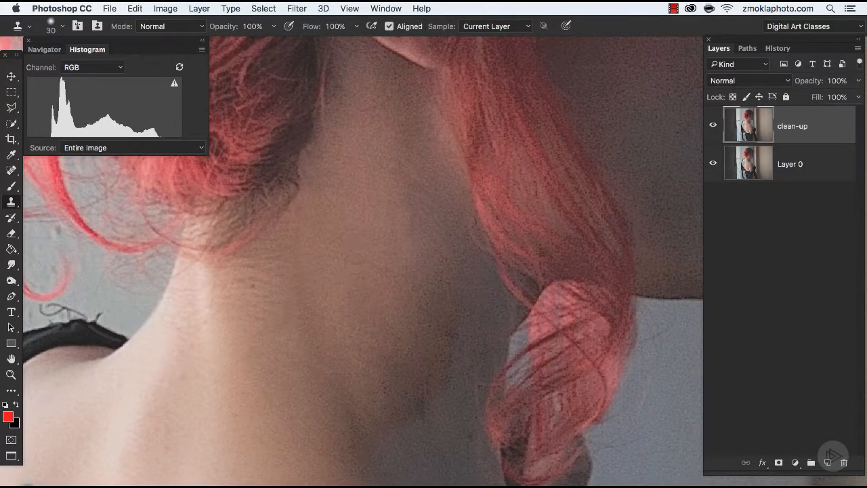
pyautogui.click(404, 220)
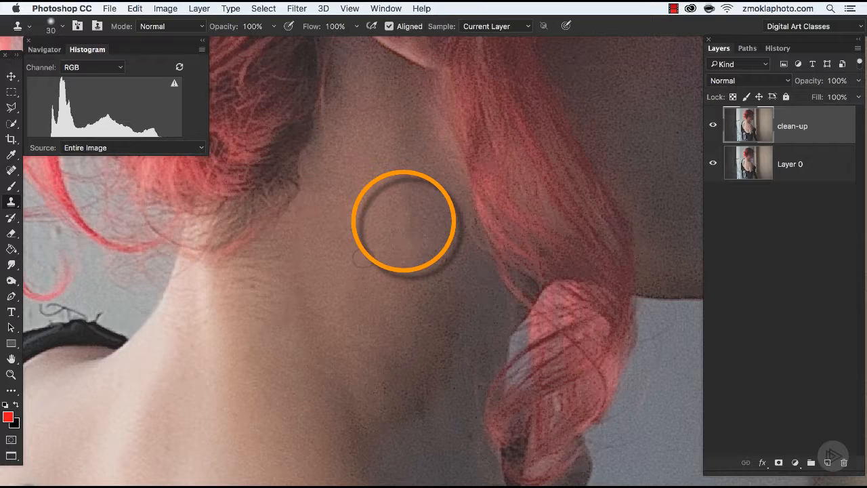
# - Blend the skin in the middle of the neck with the Clone Stamp at size 70 and 40% opacity, sampling nearby skin
pyautogui.press(']')
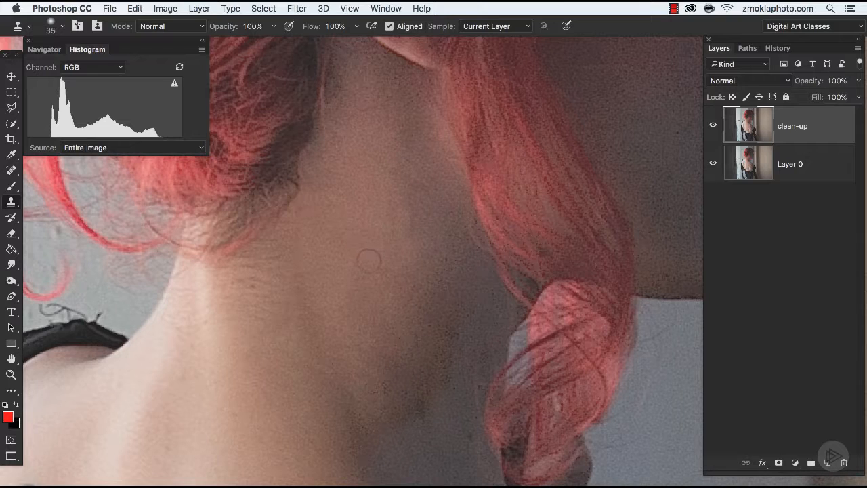
pyautogui.press(']')
pyautogui.press(']')
pyautogui.press(']')
pyautogui.press(']')
pyautogui.press(']')
pyautogui.press('4')
pyautogui.keyDown('alt'); pyautogui.click(337, 278); pyautogui.keyUp('alt')
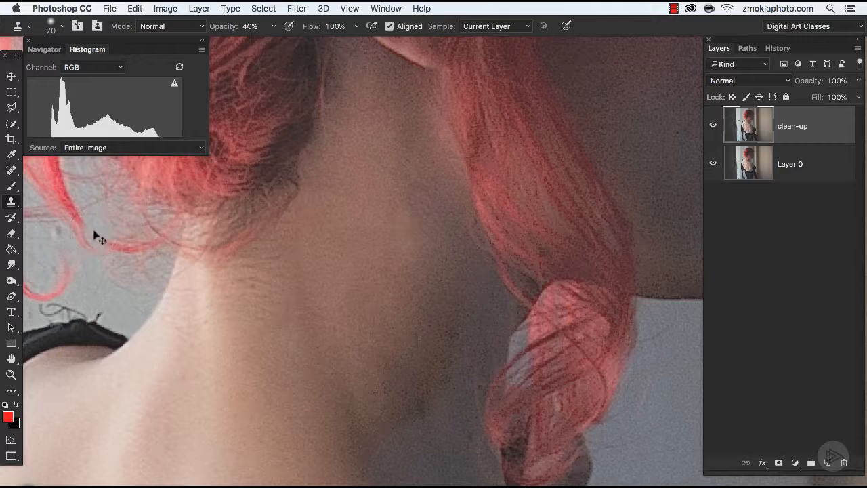
# - Enlarge the Clone Stamp to size 90 and soften the uneven neck skin with a fresh sample from the shaded side
pyautogui.press('super+minus')
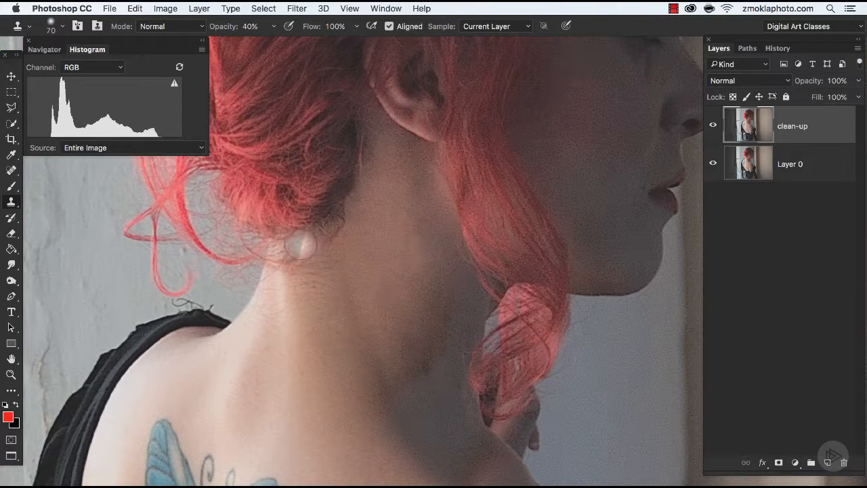
pyautogui.press(']')
pyautogui.press(']')
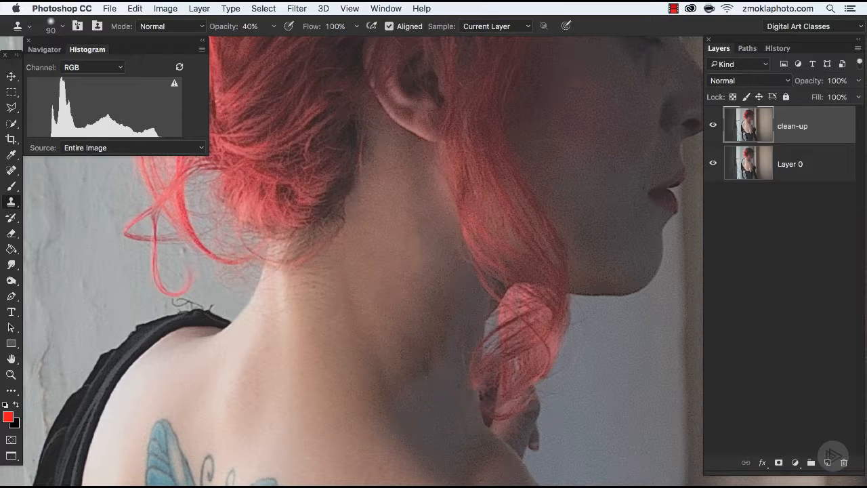
pyautogui.keyDown('alt'); pyautogui.click(418, 292); pyautogui.keyUp('alt')
pyautogui.press('super+minus')
pyautogui.press('super+minus')
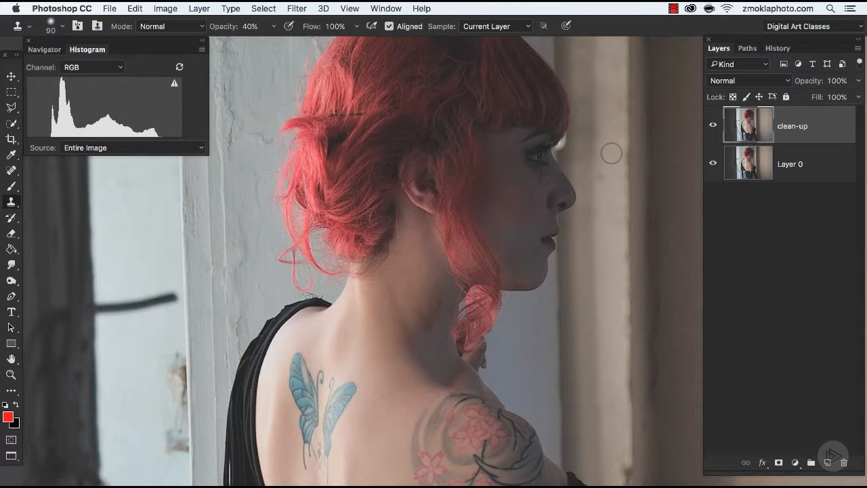
# - Clone soft skin over the light-to-shadow transition on the neck below the ear, at size 90 and 40% opacity
pyautogui.moveTo(500, 394); pyautogui.dragTo(462, 364)
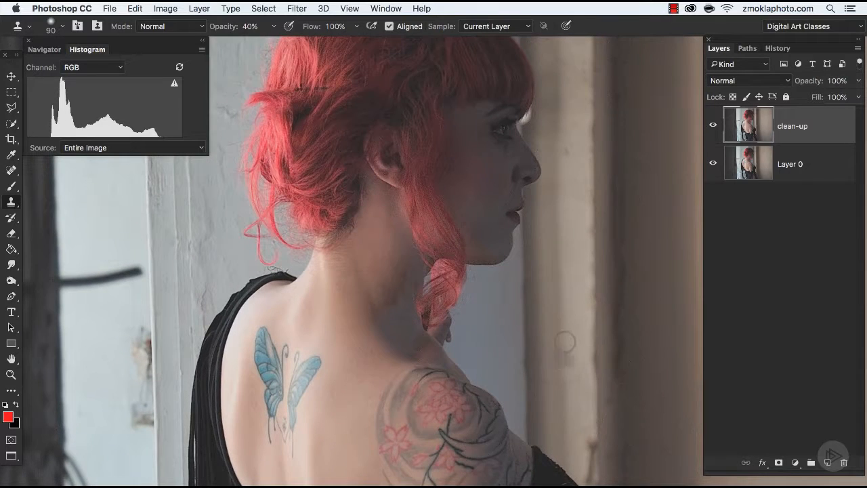
pyautogui.press('super+plus')
pyautogui.press('super+plus')
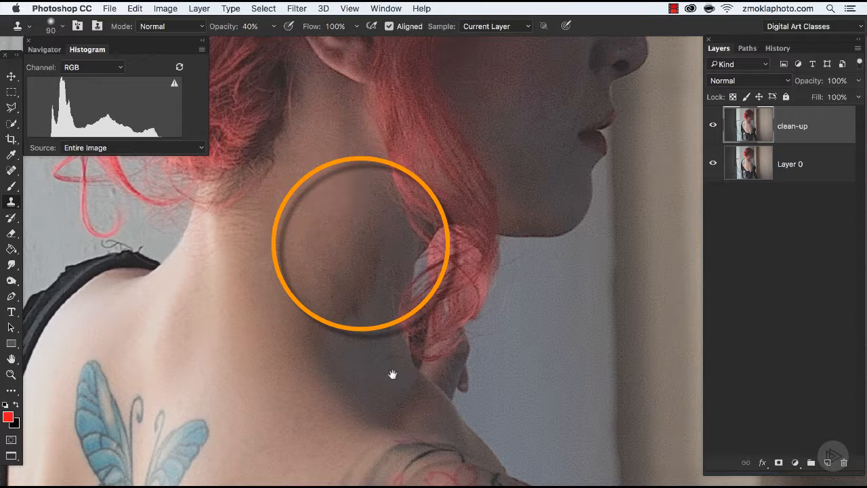
pyautogui.moveTo(392, 374); pyautogui.dragTo(410, 340)
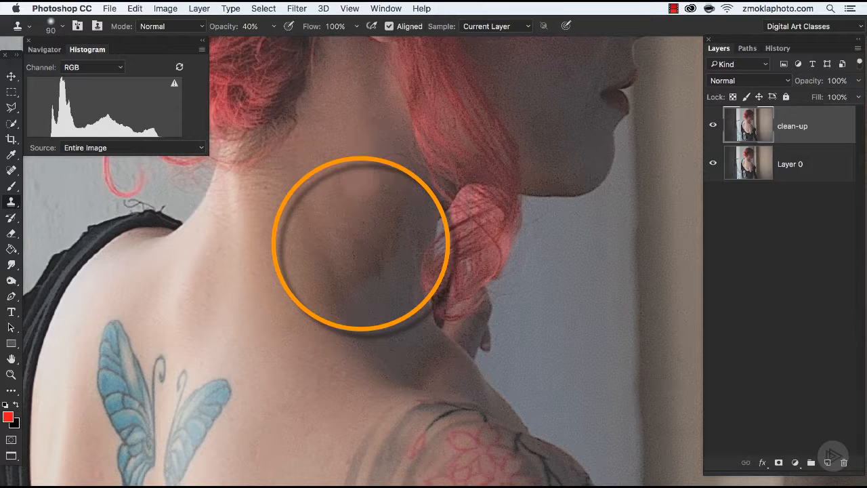
pyautogui.click(403, 153)
pyautogui.click(397, 200)
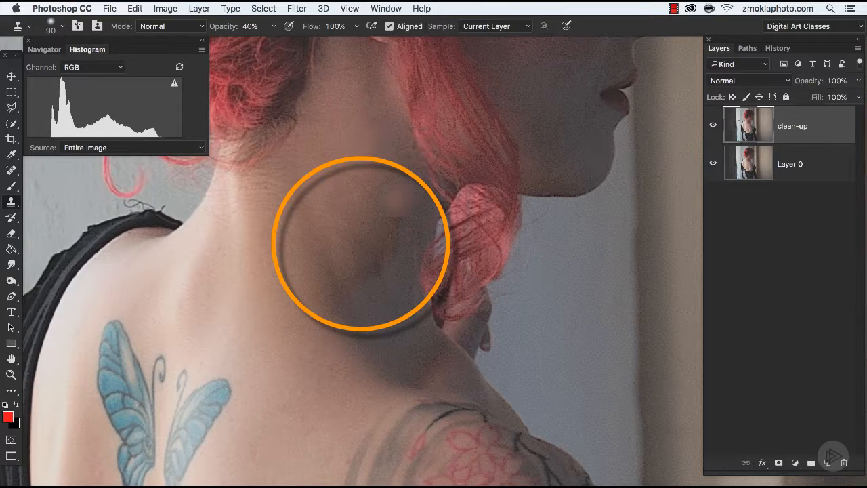
pyautogui.click(364, 261)
pyautogui.click(365, 265)
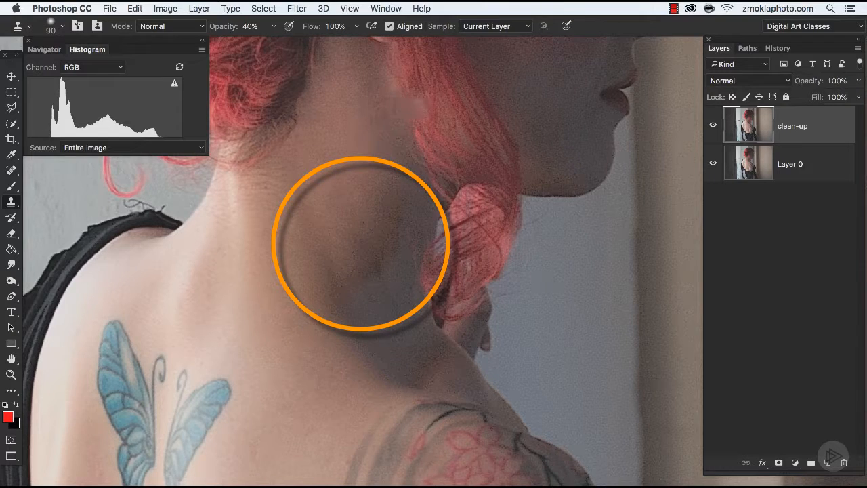
# - Even out the shadow at the base of the neck at size 70 and 30% opacity, and compare the clean-up layer with the original
pyautogui.press('super+plus')
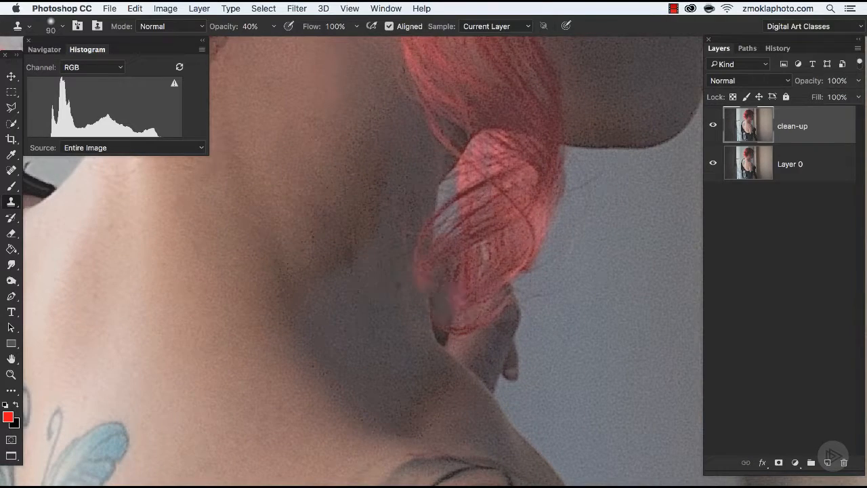
pyautogui.press('super+minus')
pyautogui.press('space')
pyautogui.moveTo(400, 289); pyautogui.dragTo(361, 270)
pyautogui.press('[')
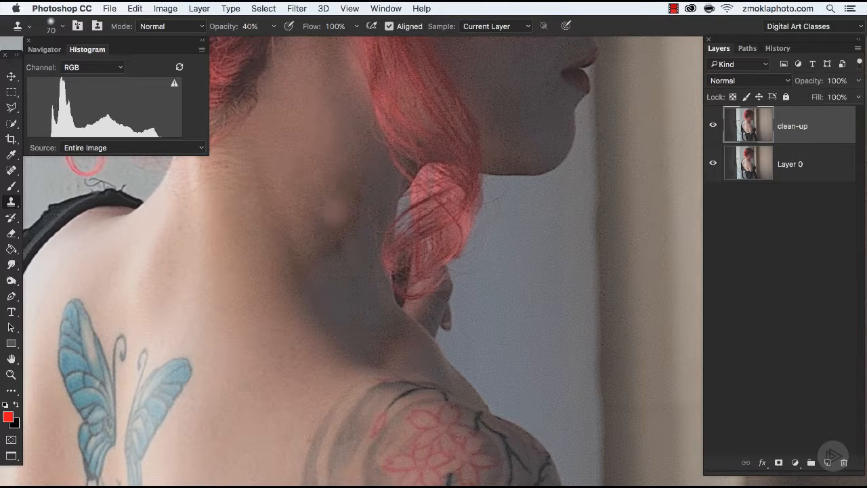
pyautogui.press('8')
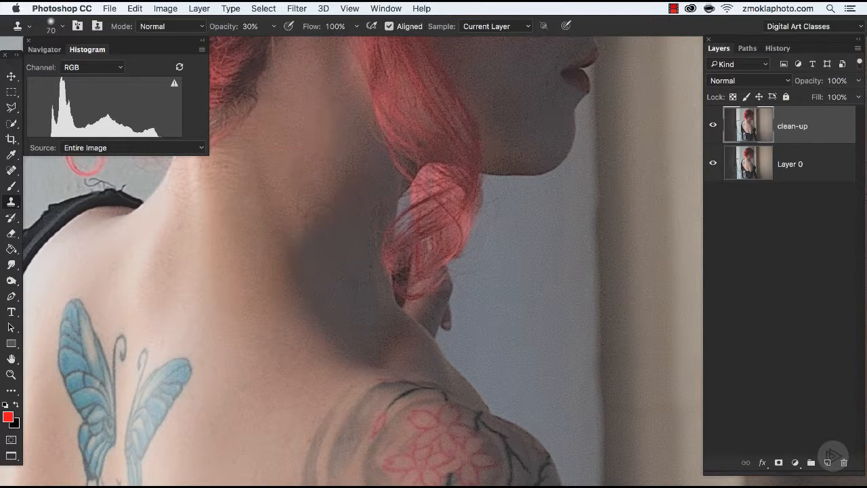
pyautogui.scroll(-2, 462, 271)
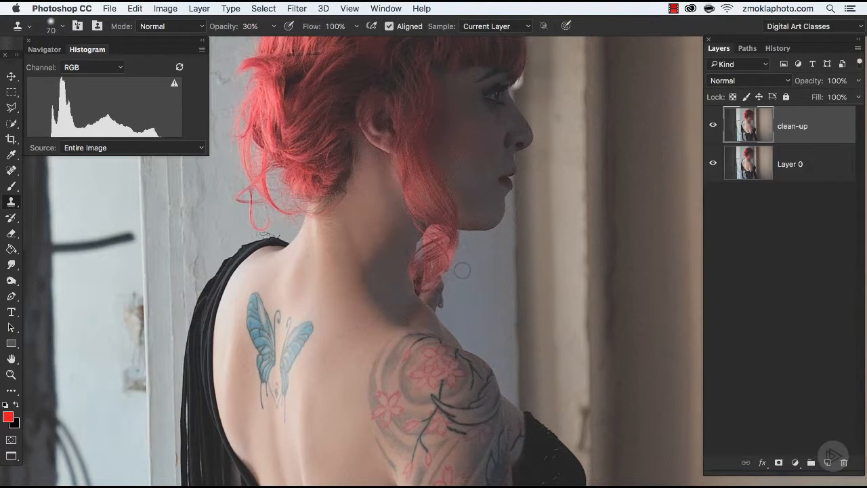
pyautogui.click(713, 126)
pyautogui.click(713, 128)
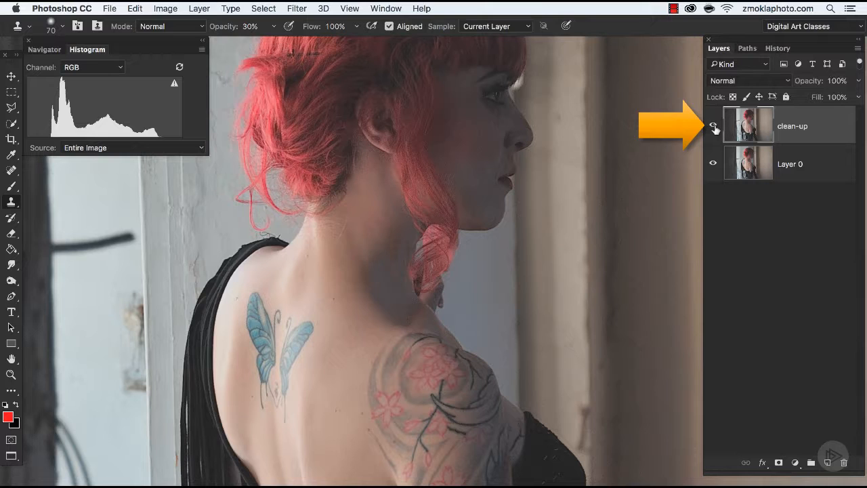
# - Refine the shaded skin between the neck and shoulder at 30% opacity, reducing the Clone Stamp from size 70 to 45
pyautogui.scroll(2, 433, 293)
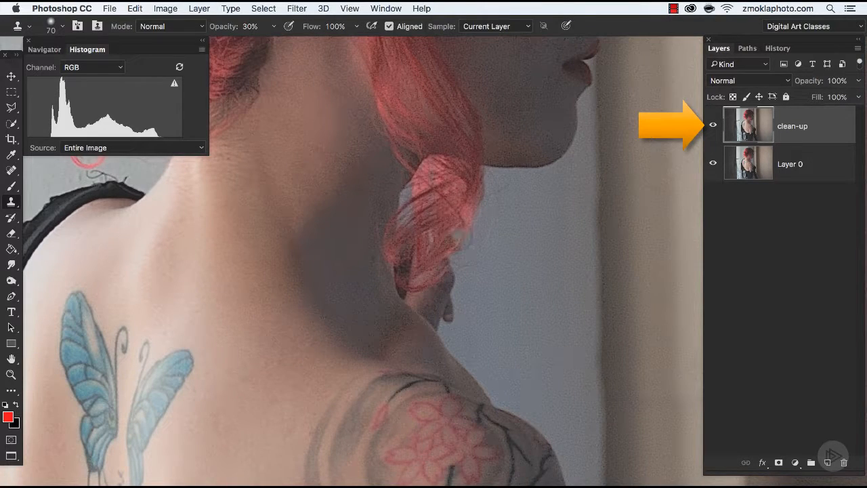
pyautogui.click(346, 327)
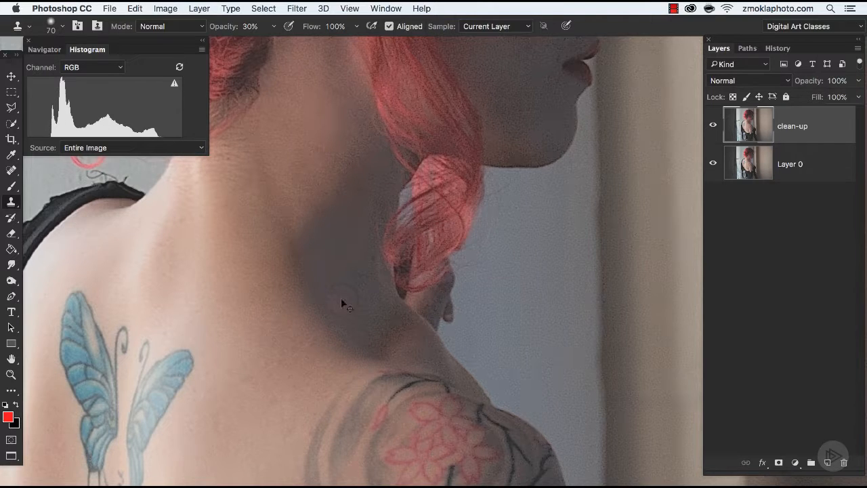
pyautogui.press('super+plus')
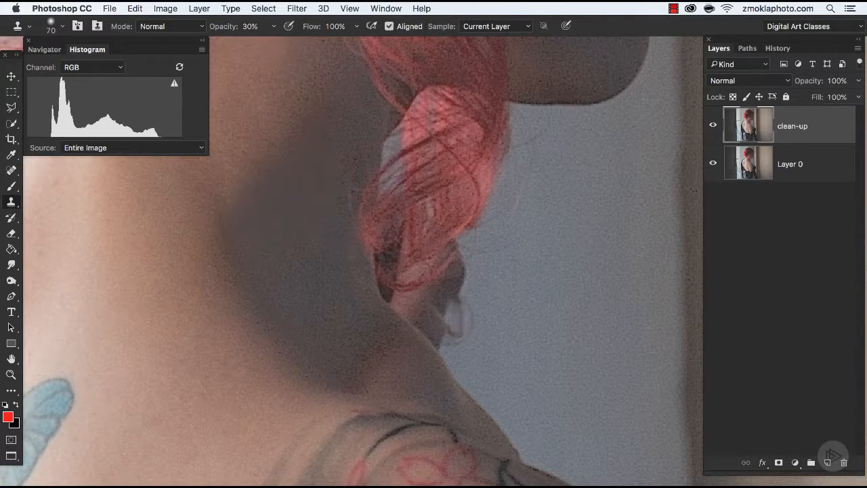
pyautogui.moveTo(461, 326); pyautogui.dragTo(442, 306)
pyautogui.press('[')
pyautogui.press('[')
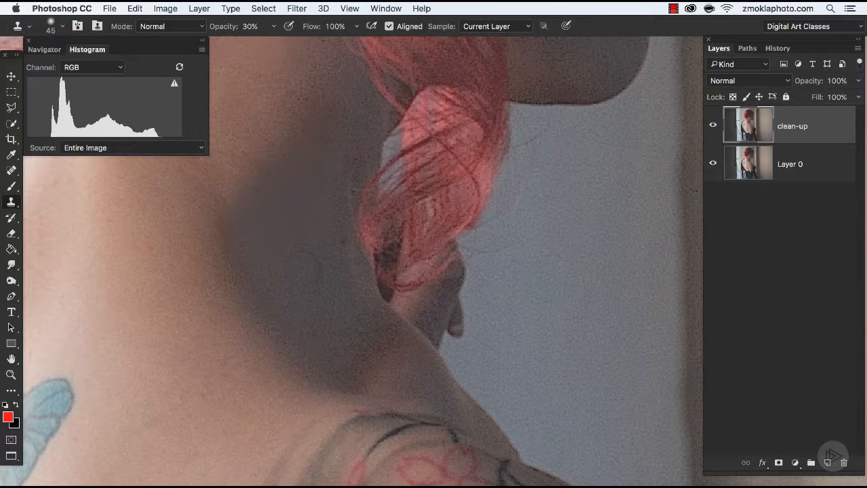
# - Clone out fine stray hairs around the braid at size 25 and 100% opacity, and compare the clean-up layer with the original
pyautogui.press('[')
pyautogui.press('0')
pyautogui.press('super+minus')
pyautogui.press('super+minus')
pyautogui.press('super+minus')
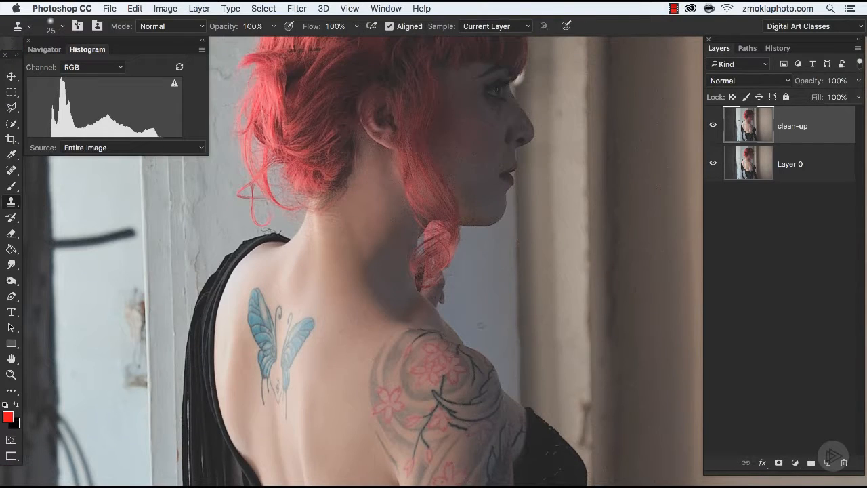
pyautogui.press('super+minus')
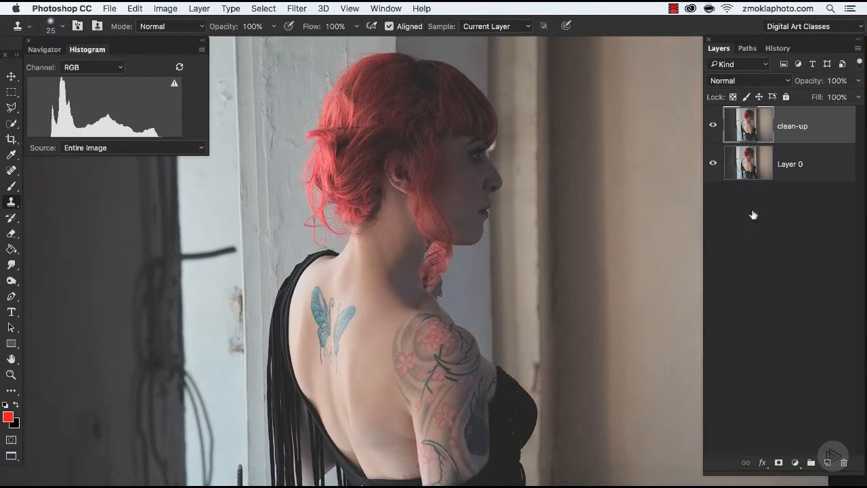
pyautogui.click(712, 125)
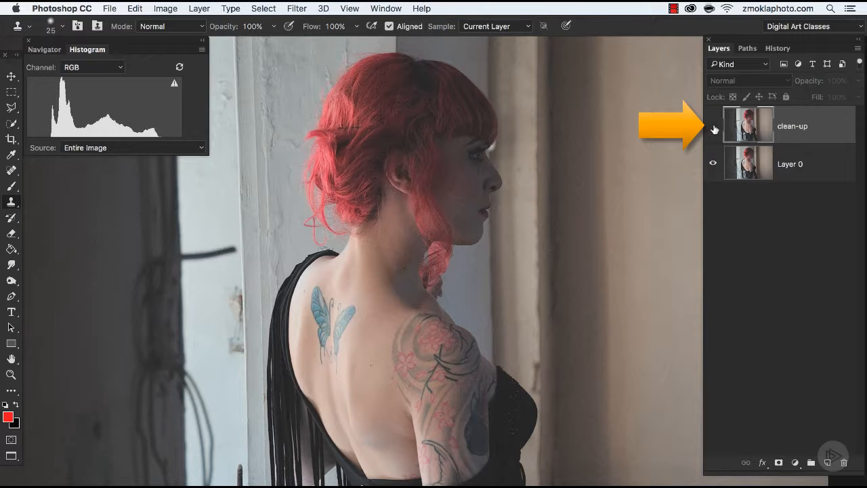
pyautogui.click(712, 126)
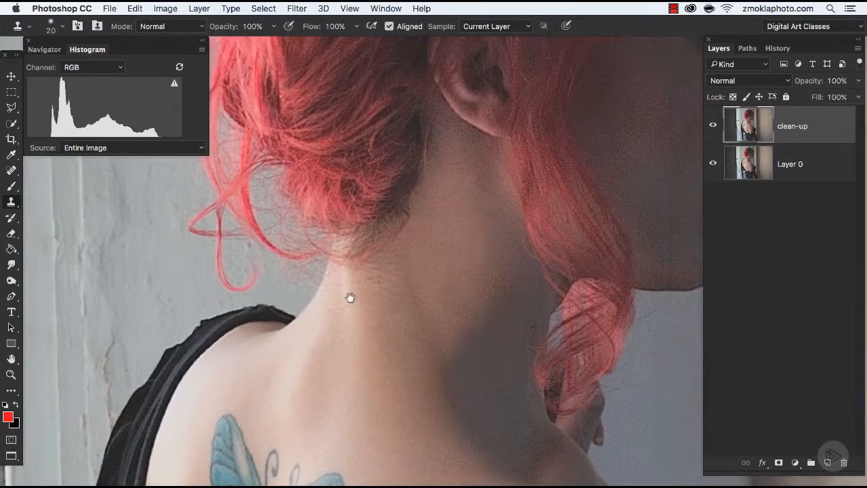
# - Clone out the dark streak under the eye at size 35 and 80% opacity, and compare the face with the original layer
pyautogui.moveTo(518, 316); pyautogui.dragTo(343, 319)
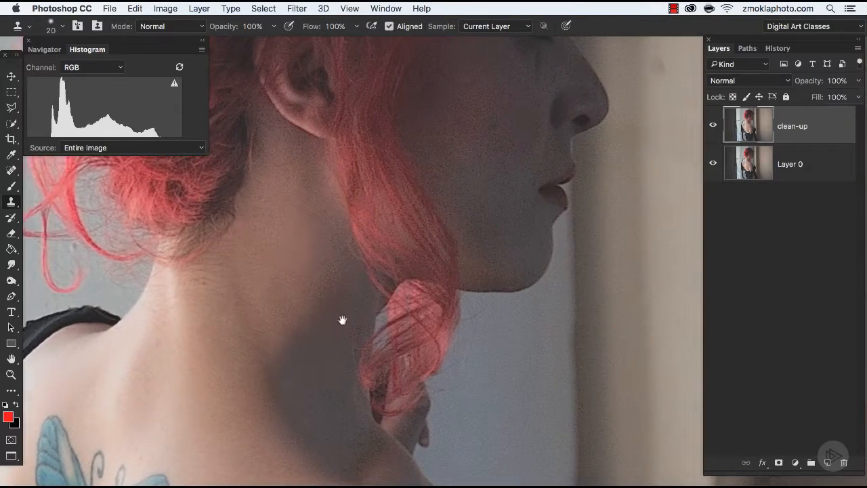
pyautogui.moveTo(414, 245); pyautogui.dragTo(289, 380)
pyautogui.press('super+plus')
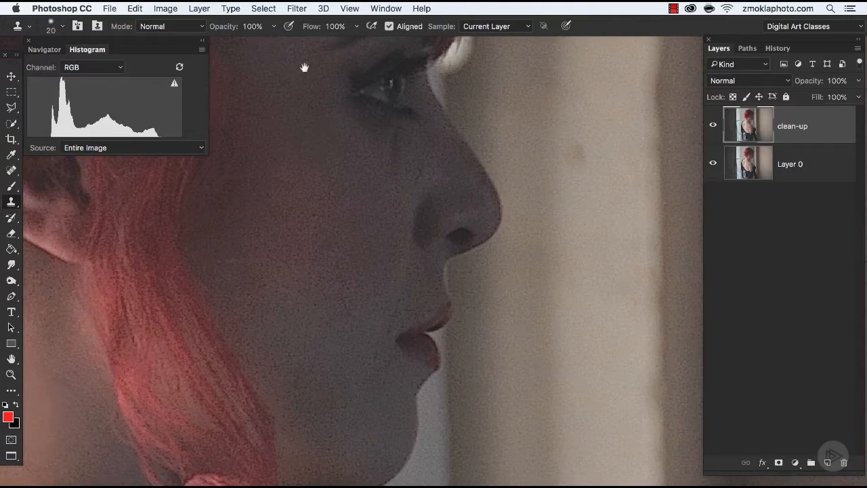
pyautogui.moveTo(448, 280); pyautogui.dragTo(471, 377)
pyautogui.click(404, 260)
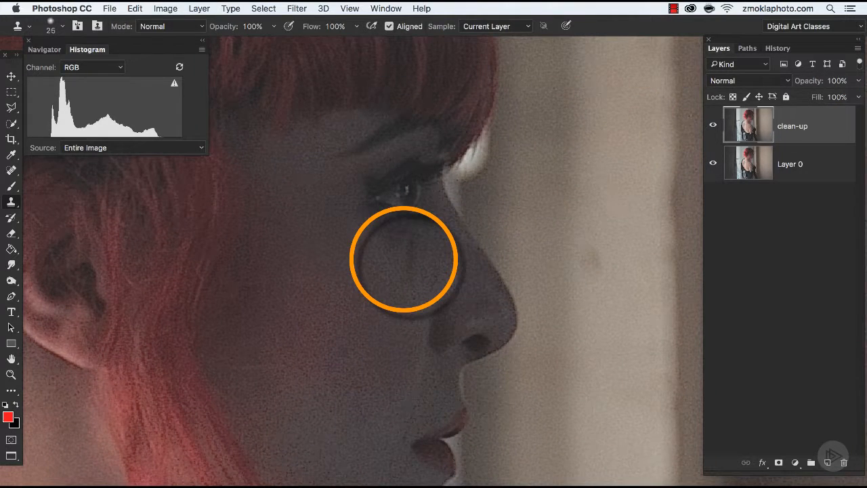
pyautogui.press(']')
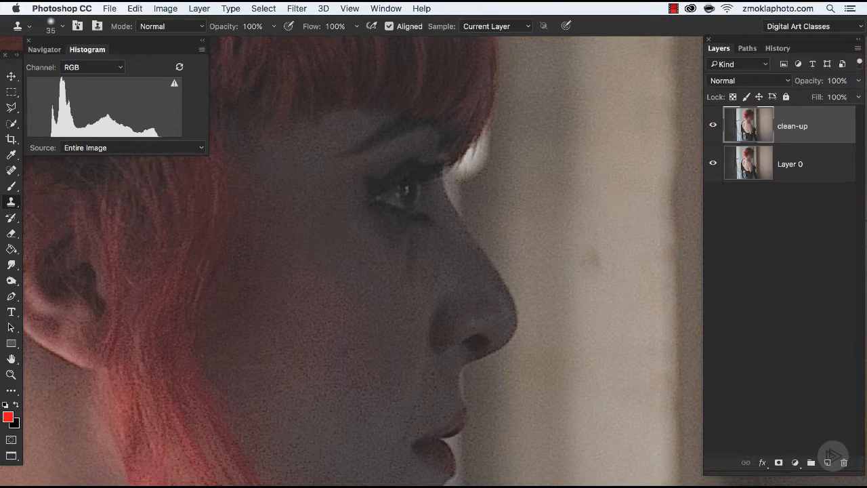
pyautogui.press('8')
pyautogui.press('super+minus')
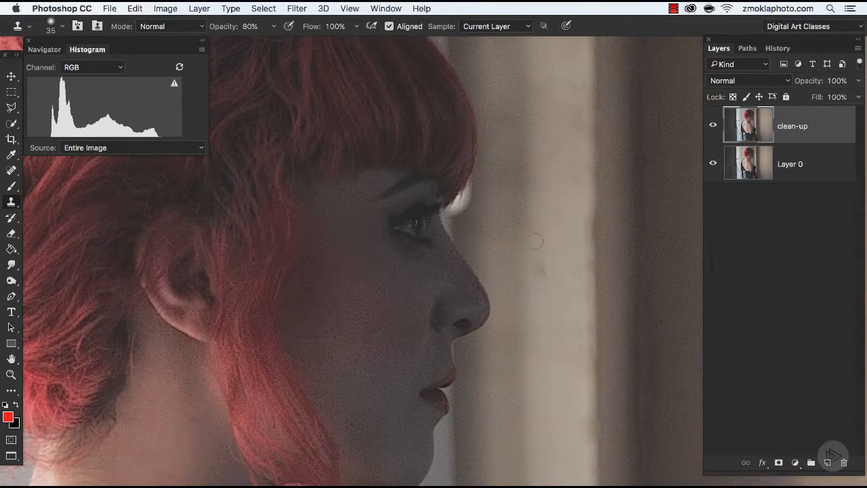
pyautogui.click(712, 126)
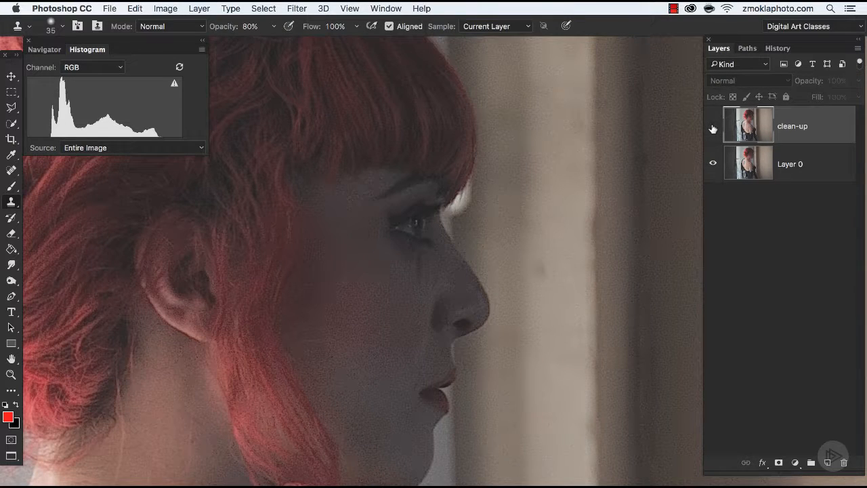
pyautogui.click(712, 126)
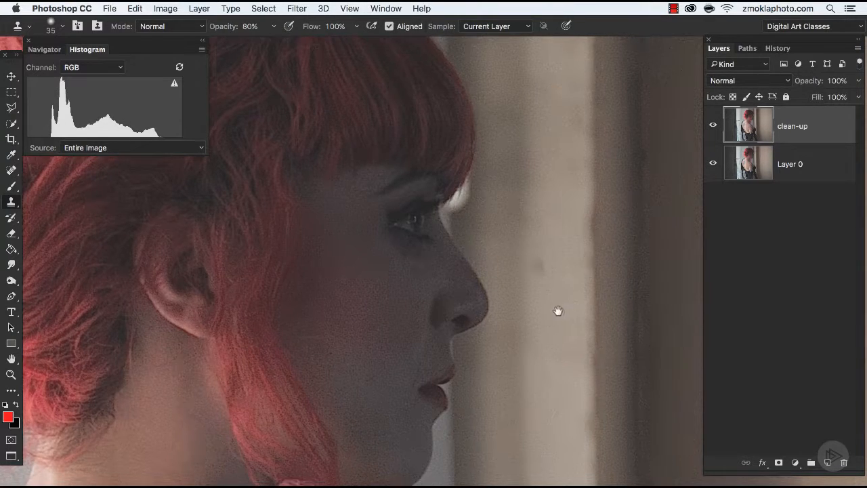
# - Clone out the dark spot on the bright wall strip in front of the face, at size 50 and 100% opacity
pyautogui.moveTo(558, 310); pyautogui.dragTo(526, 258)
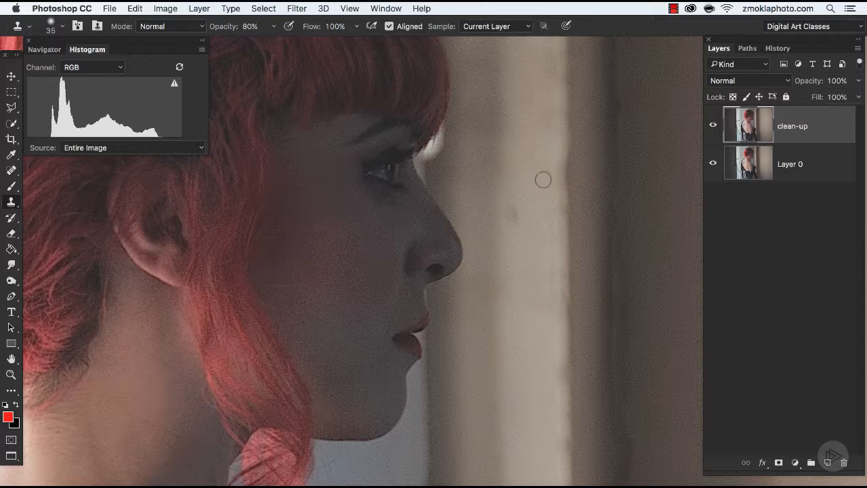
pyautogui.press('0')
pyautogui.press(']')
pyautogui.press(']')
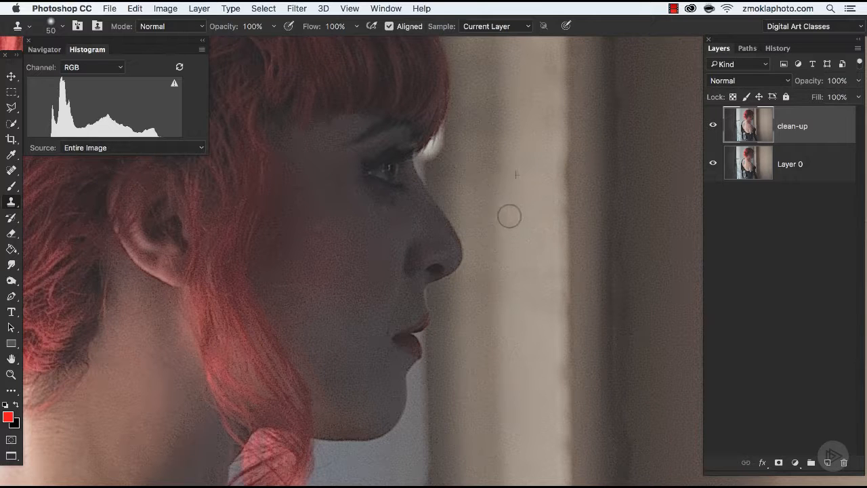
pyautogui.click(511, 215)
# - Touch up the skin between the eye and nose with the Clone Stamp at size 30 and 80% opacity
pyautogui.press('super+plus')
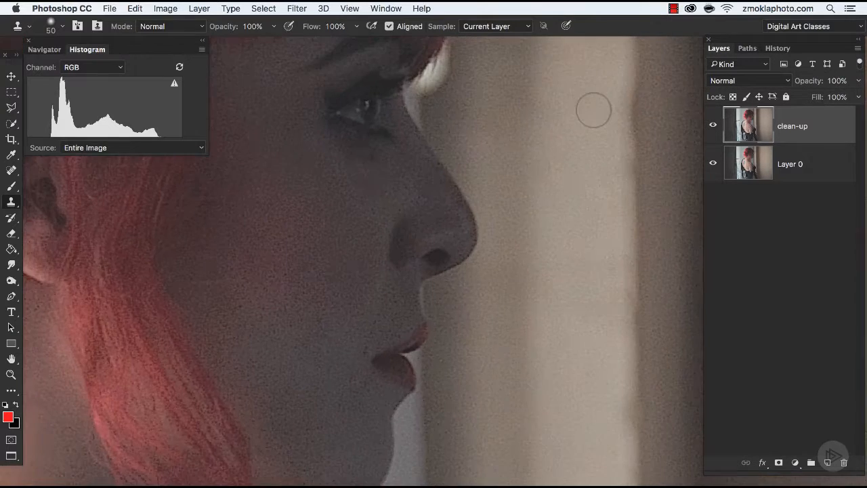
pyautogui.moveTo(502, 163); pyautogui.dragTo(511, 242)
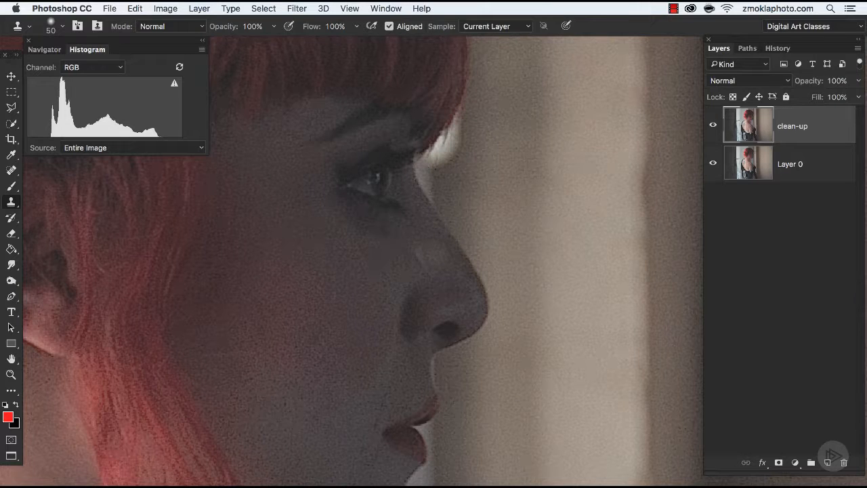
pyautogui.press('8')
pyautogui.press('[')
pyautogui.press('super+minus')
pyautogui.press('super+minus')
pyautogui.press('super+minus')
pyautogui.press('super+minus')
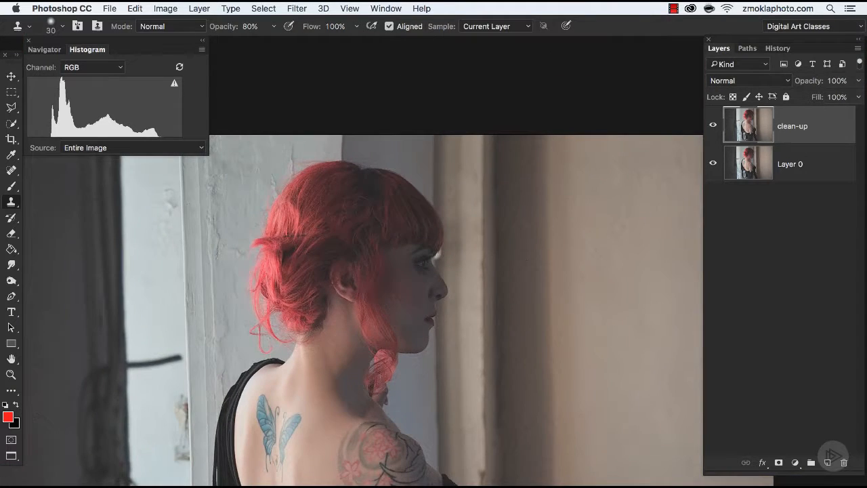
# - Compare the clean-up layer with the original across the whole portrait, with only the layer list kept in view
pyautogui.moveTo(498, 371); pyautogui.dragTo(537, 279)
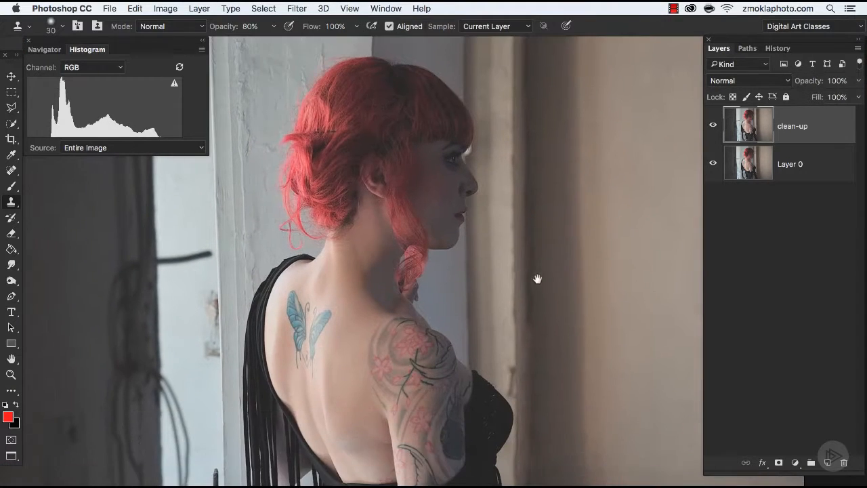
pyautogui.press('Tab')
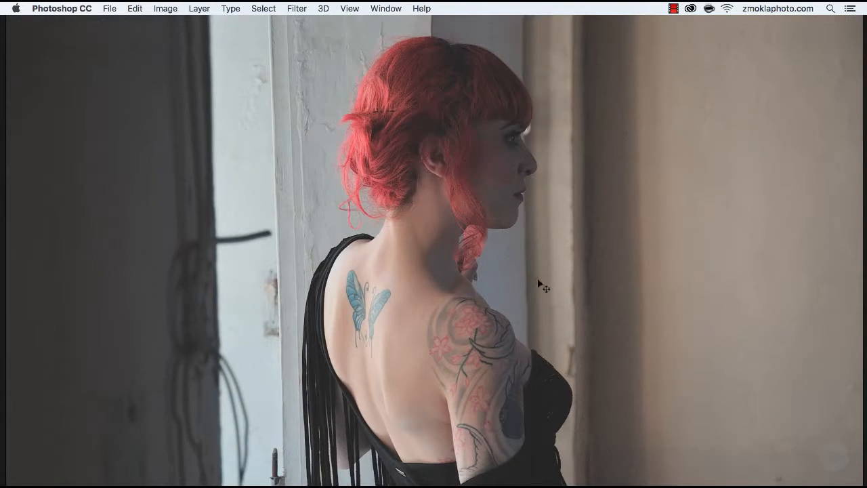
pyautogui.press('super+minus')
pyautogui.moveTo(568, 350); pyautogui.dragTo(478, 329)
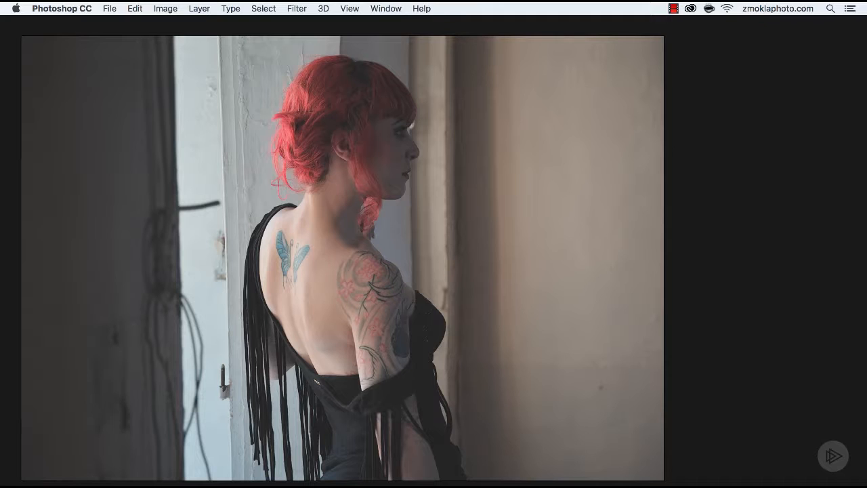
pyautogui.press('F7')
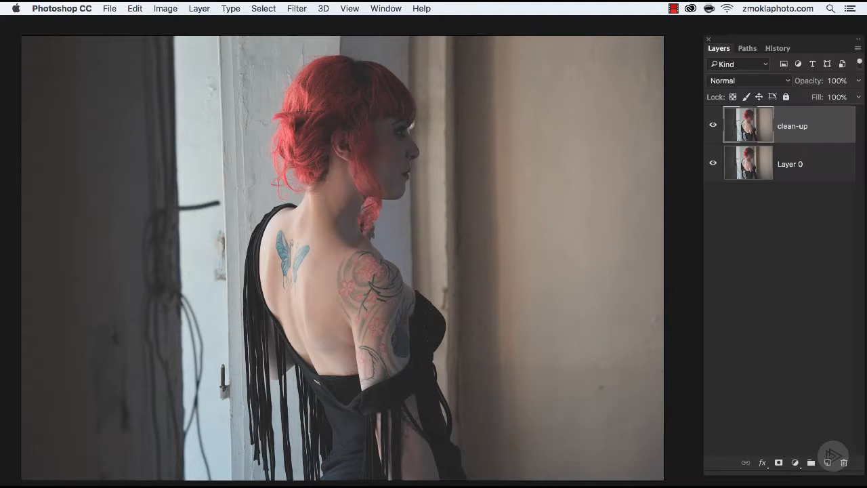
pyautogui.click(712, 127)
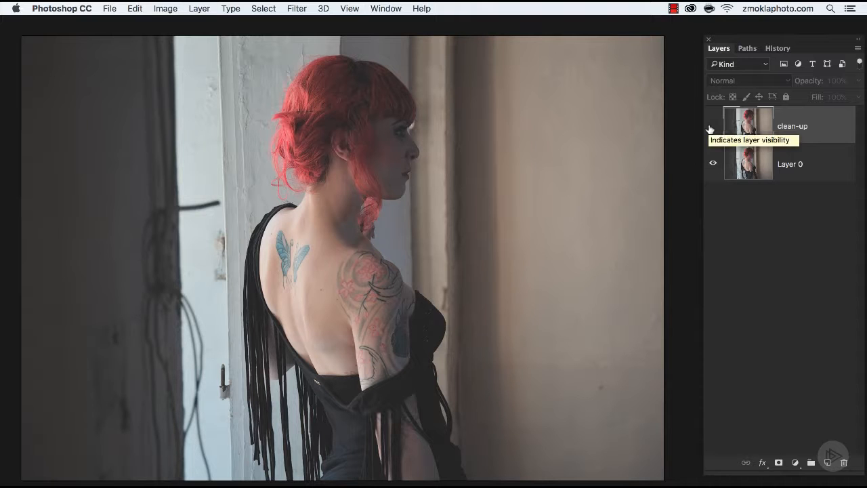
pyautogui.click(710, 127)
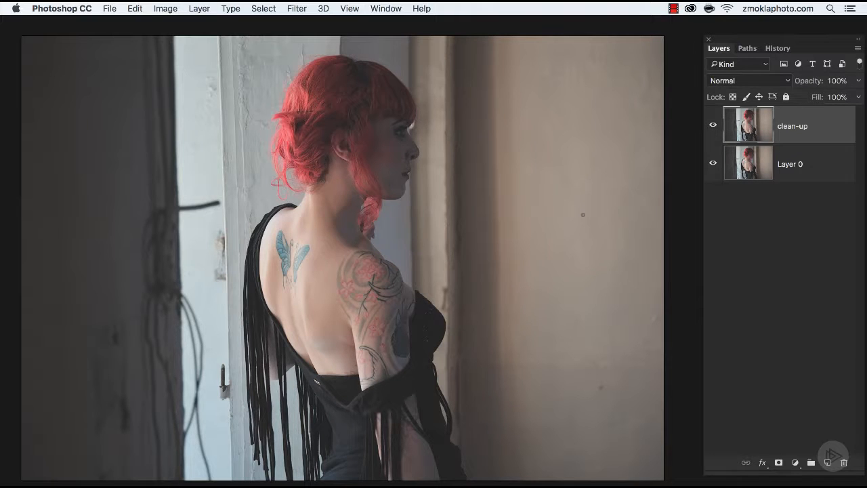
# - Clone smooth back skin over the crease beside the tattooed arm, at size 40 and 80% opacity
pyautogui.press('super+plus')
pyautogui.press('super+plus')
pyautogui.press('super+plus')
pyautogui.press('super+plus')
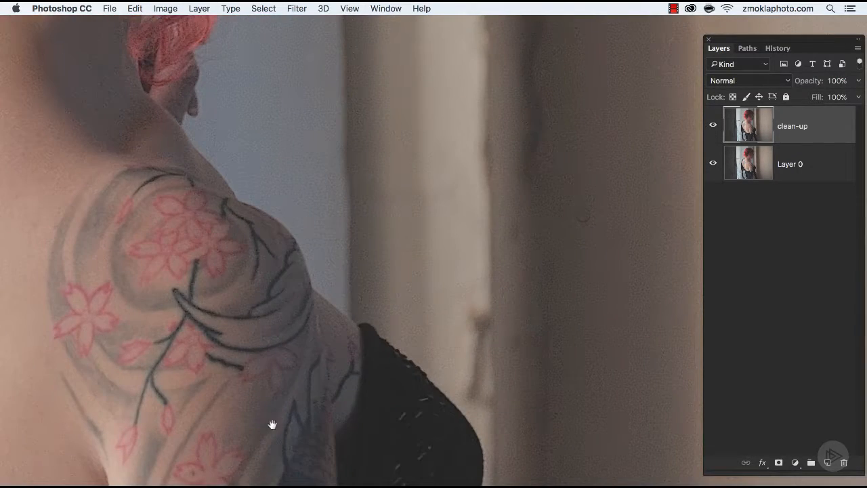
pyautogui.moveTo(272, 424); pyautogui.dragTo(494, 218)
pyautogui.moveTo(373, 369)
pyautogui.mouseDown()
pyautogui.moveTo(472, 298)
pyautogui.moveTo(361, 285)
pyautogui.mouseUp()
pyautogui.press('super+plus')
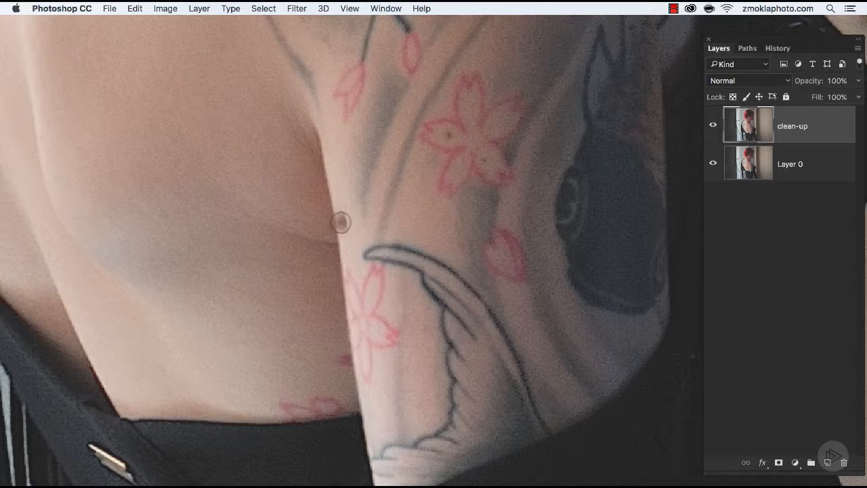
pyautogui.press(']')
pyautogui.press('Tab')
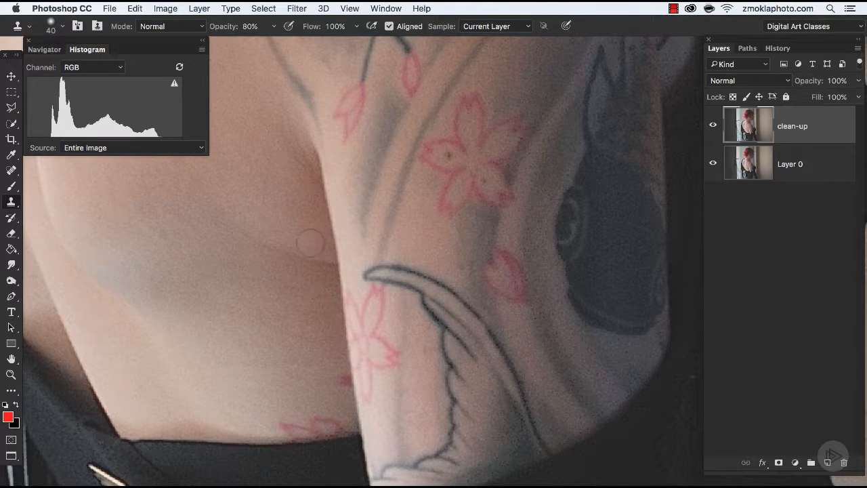
pyautogui.keyDown('alt'); pyautogui.click(261, 210); pyautogui.keyUp('alt')
pyautogui.moveTo(244, 222)
pyautogui.mouseDown()
pyautogui.moveTo(264, 246)
pyautogui.moveTo(319, 251)
pyautogui.moveTo(326, 265)
pyautogui.mouseUp()
# - Clone out the rest of the crease where the back meets the arm's edge, using skin sampled nearby
pyautogui.keyDown('alt'); pyautogui.click(279, 224); pyautogui.keyUp('alt')
pyautogui.keyDown('alt'); pyautogui.click(333, 245); pyautogui.keyUp('alt')
pyautogui.click(338, 259)
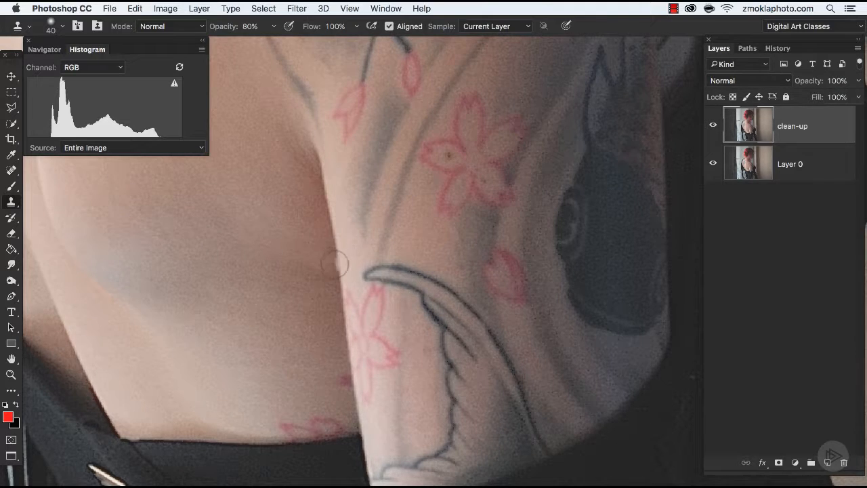
pyautogui.keyDown('alt'); pyautogui.click(310, 227); pyautogui.keyUp('alt')
pyautogui.moveTo(321, 253); pyautogui.dragTo(325, 260)
# - Review the whole retouched portrait with the interface hidden
pyautogui.hotkey('ctrl', '-')
pyautogui.hotkey('ctrl', '-')
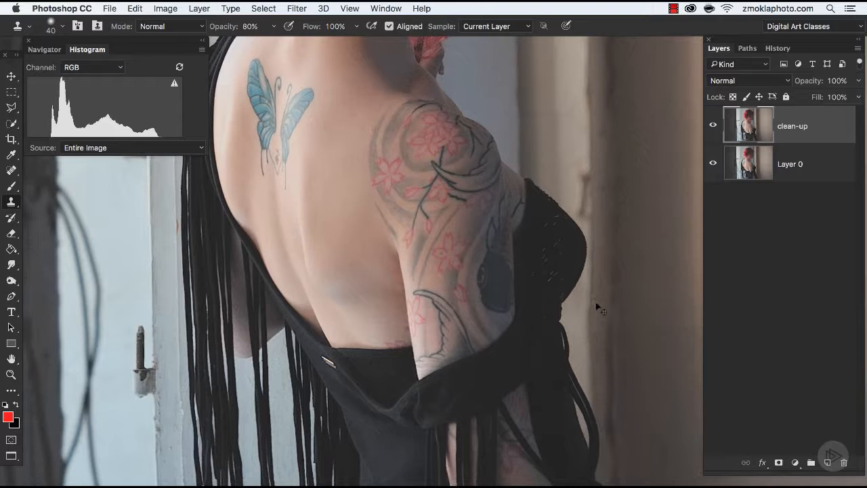
pyautogui.hotkey('ctrl', '-')
pyautogui.hotkey('ctrl', '-')
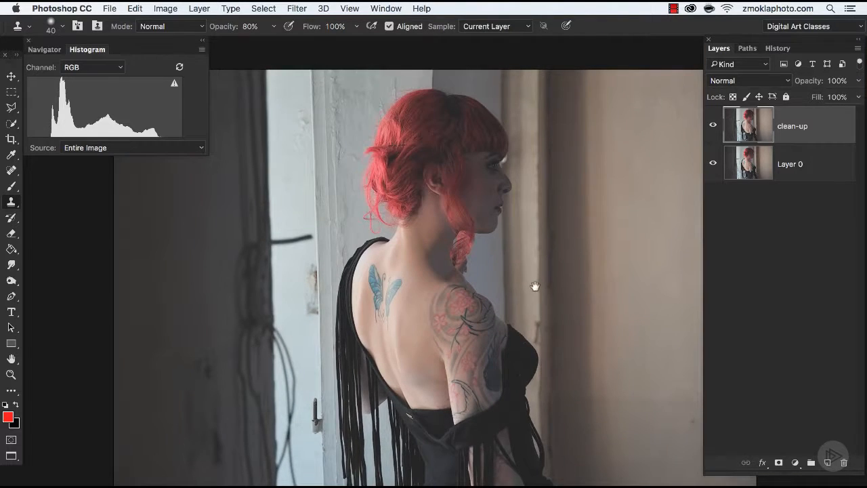
pyautogui.press('Tab')
pyautogui.moveTo(591, 304); pyautogui.dragTo(584, 287)
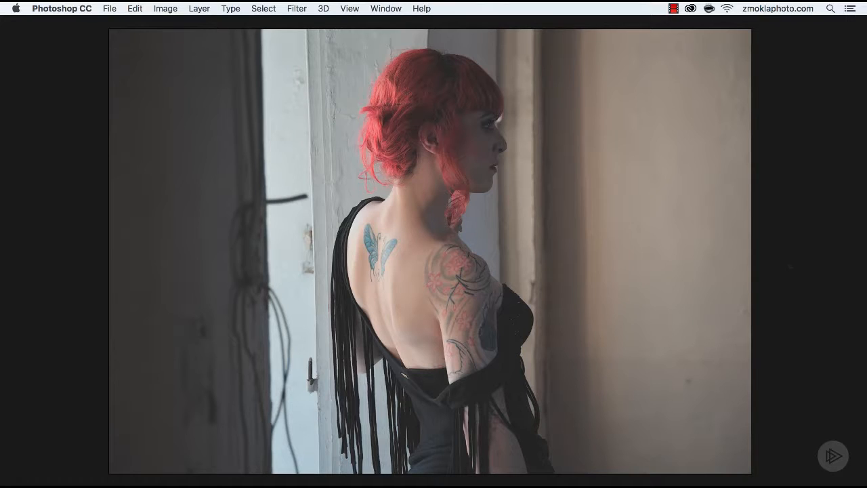